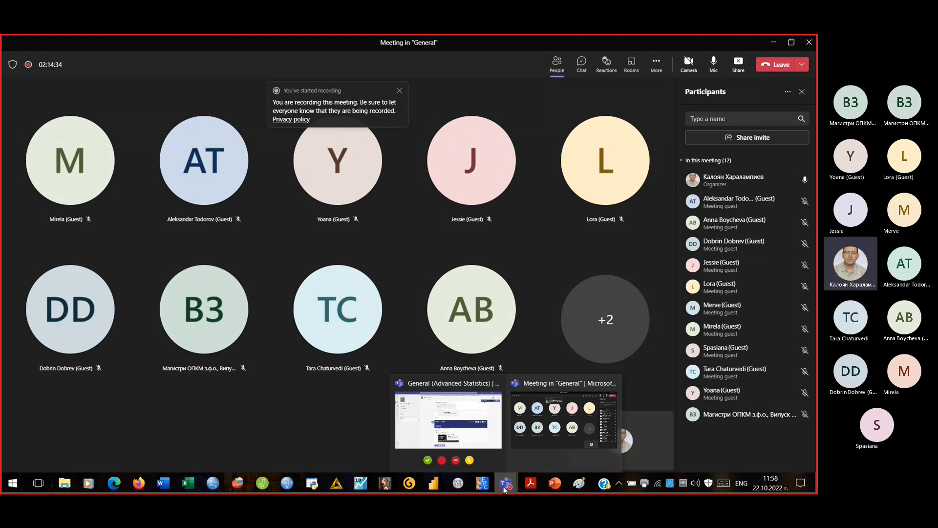
# - Read the topics table in the Проф course plan, then return to survey.sav in PSPPIRE
pyautogui.moveTo(314, 489)
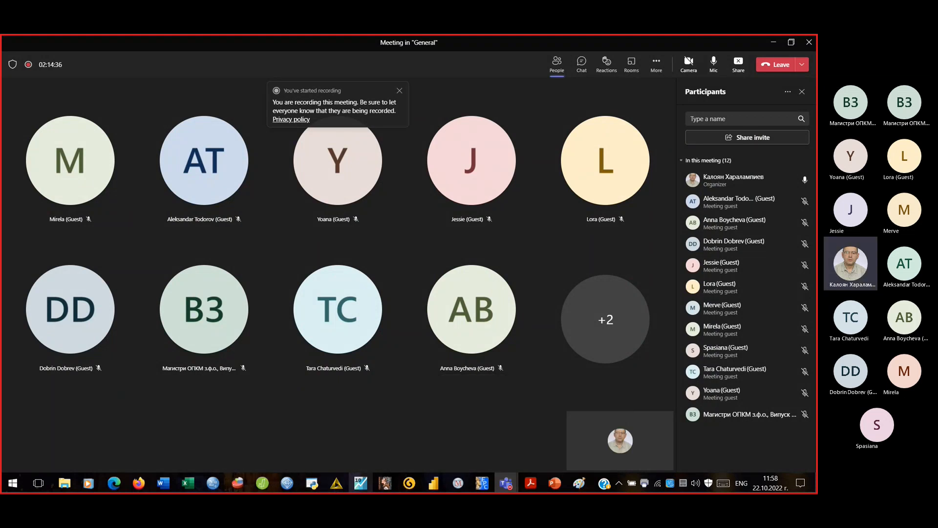
pyautogui.moveTo(529, 486)
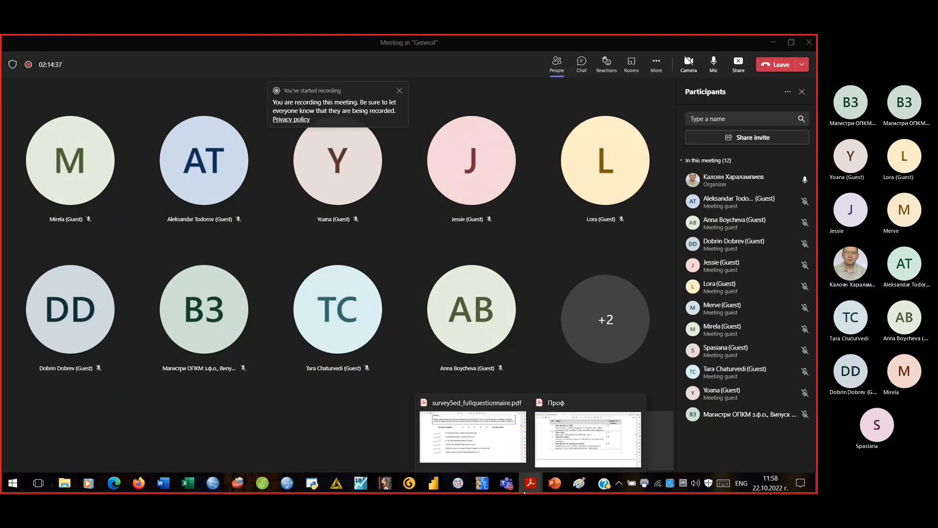
pyautogui.click(589, 435)
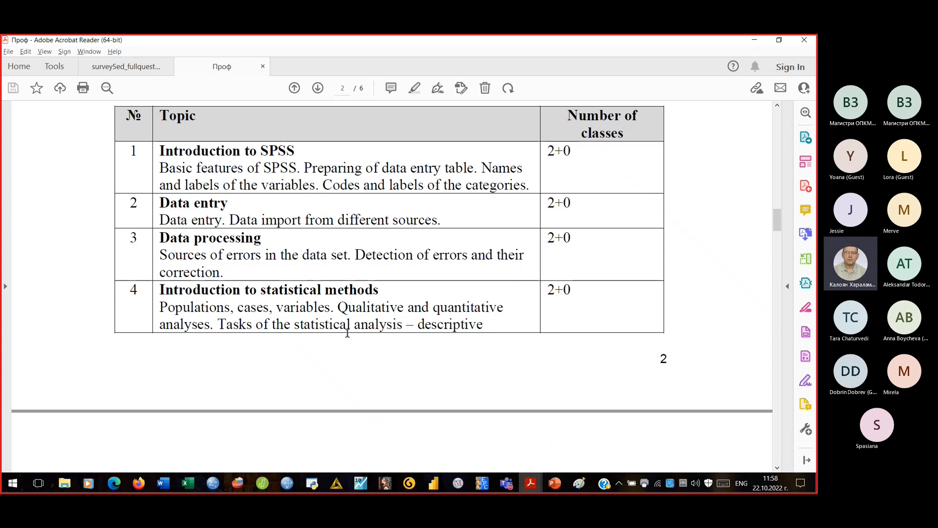
pyautogui.click(236, 484)
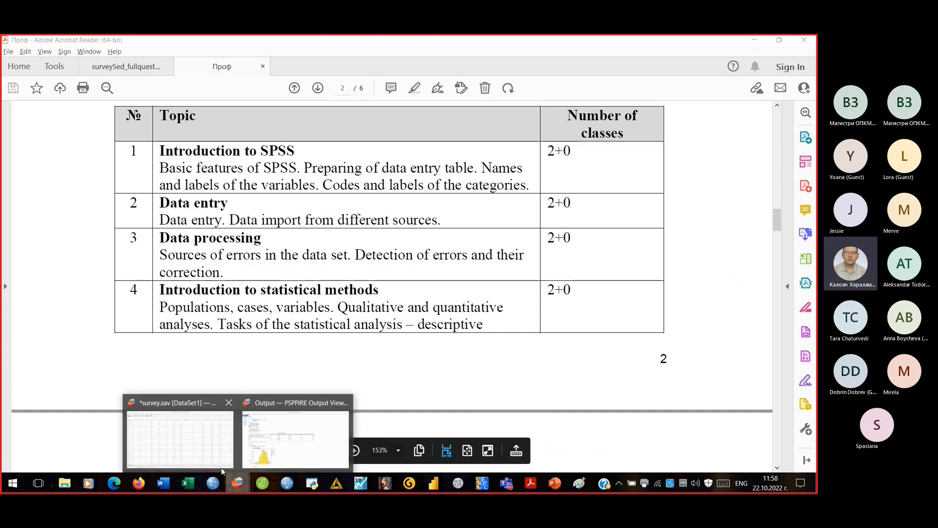
pyautogui.click(195, 440)
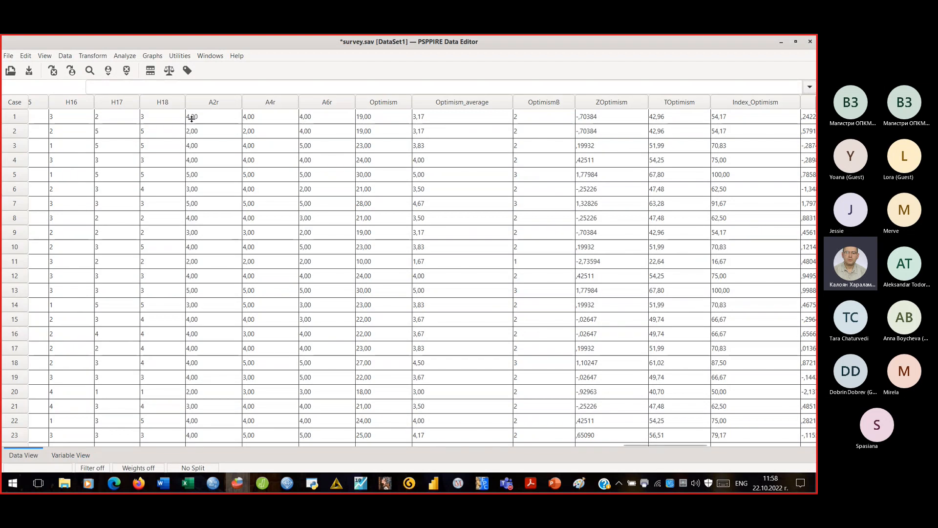
# - Create a new empty dataset, DataSet2, via File > New > Data, then bring the questionnaire PDF forward
pyautogui.click(8, 56)
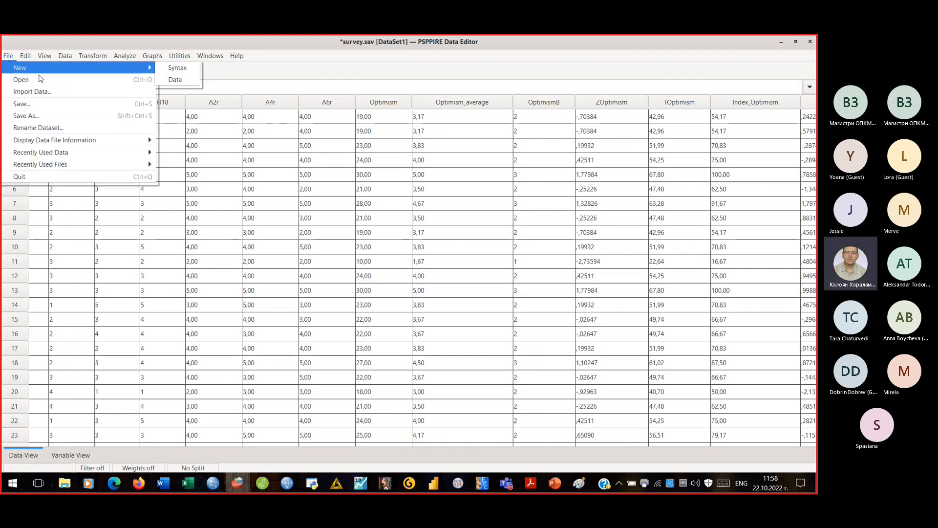
pyautogui.click(175, 80)
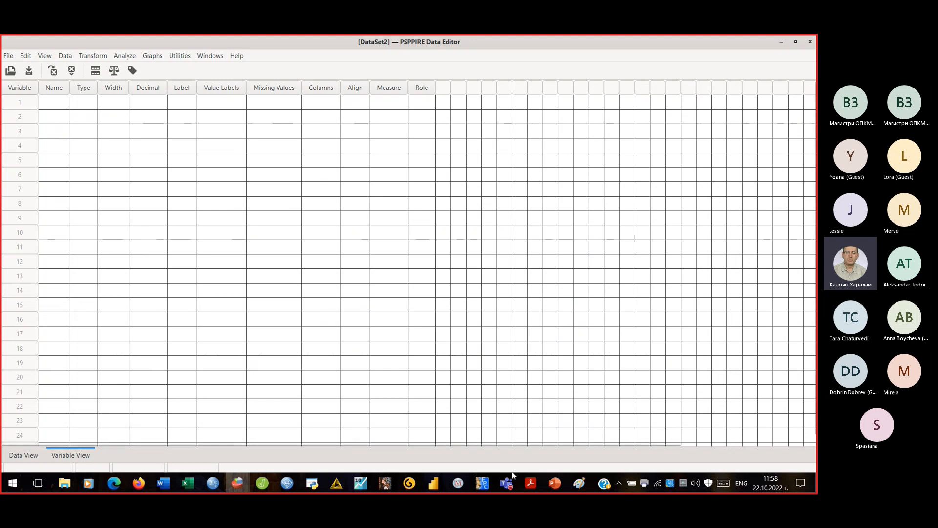
pyautogui.moveTo(529, 485)
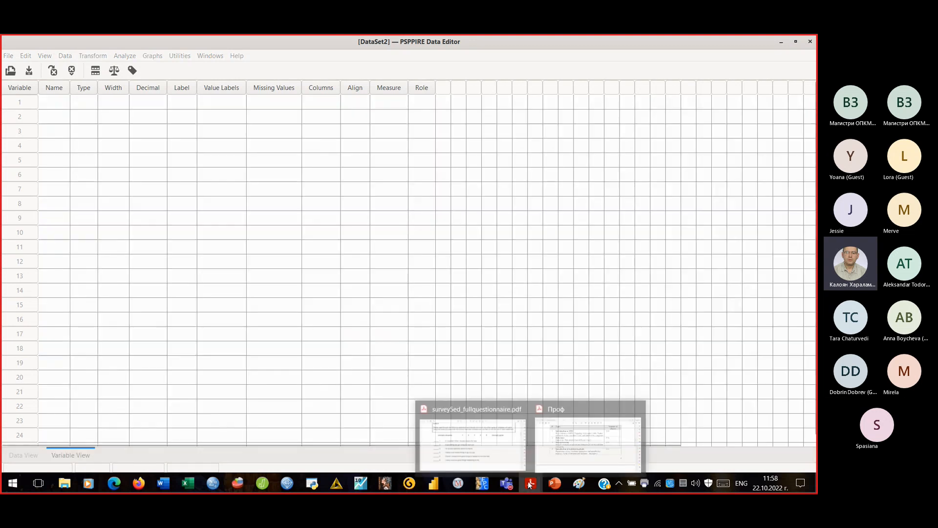
pyautogui.click(498, 442)
# - Scroll through questionnaire page 1, from the general instructions to the Sex and Age questions
pyautogui.scroll(10, 535, 336)
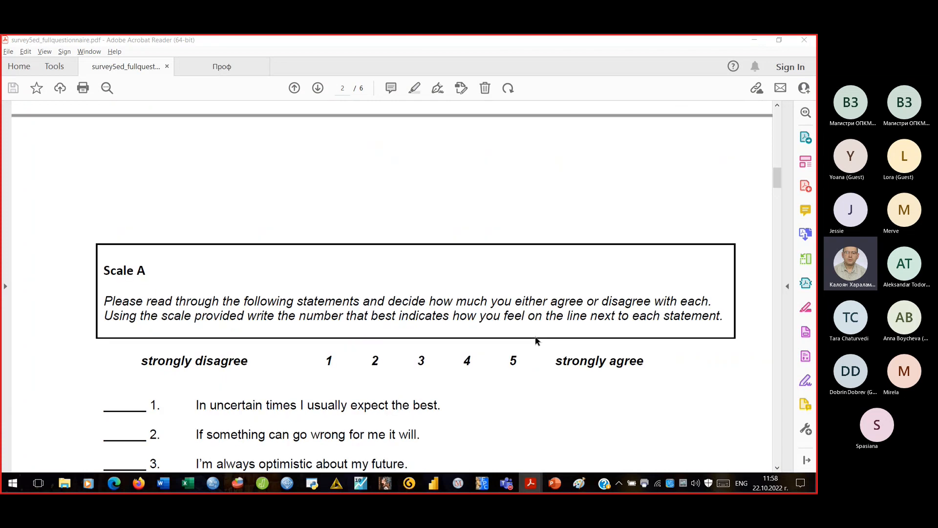
pyautogui.scroll(10, 532, 342)
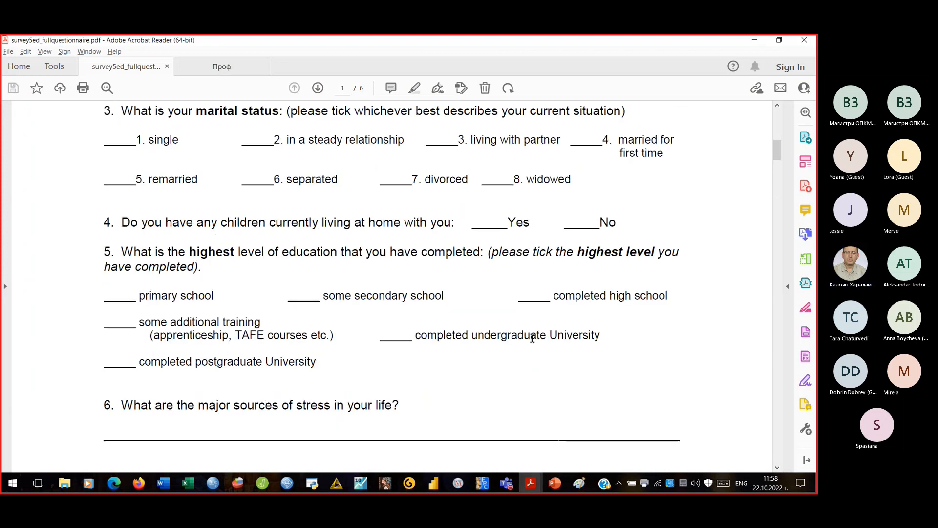
pyautogui.scroll(3, 533, 340)
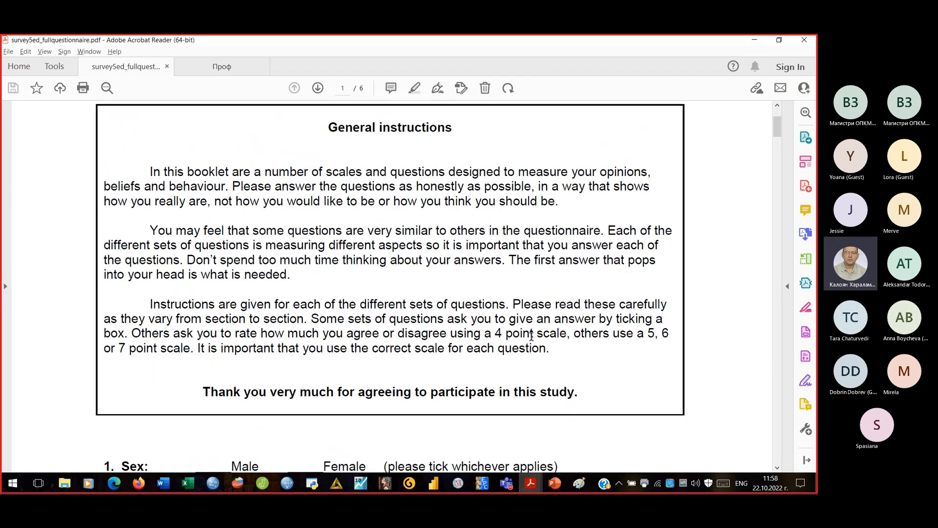
pyautogui.scroll(3, 532, 337)
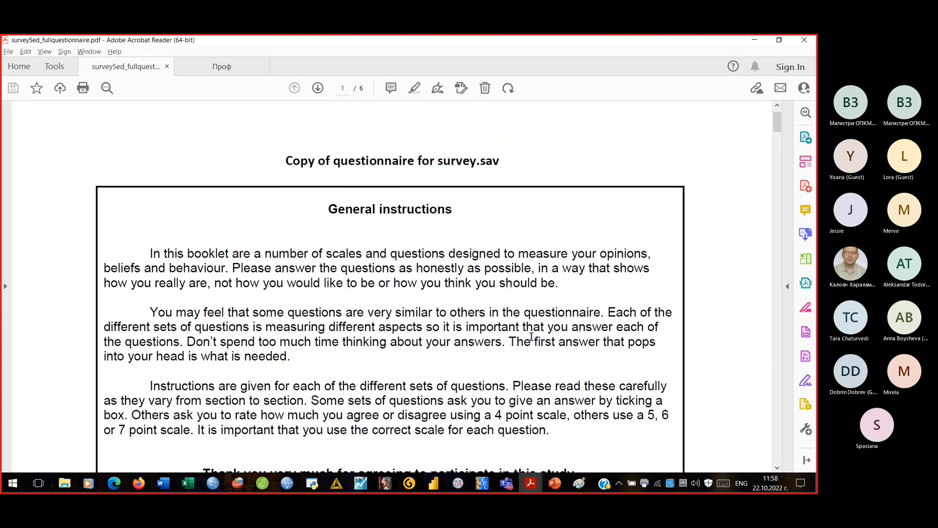
pyautogui.scroll(-4, 532, 337)
pyautogui.scroll(-3, 532, 338)
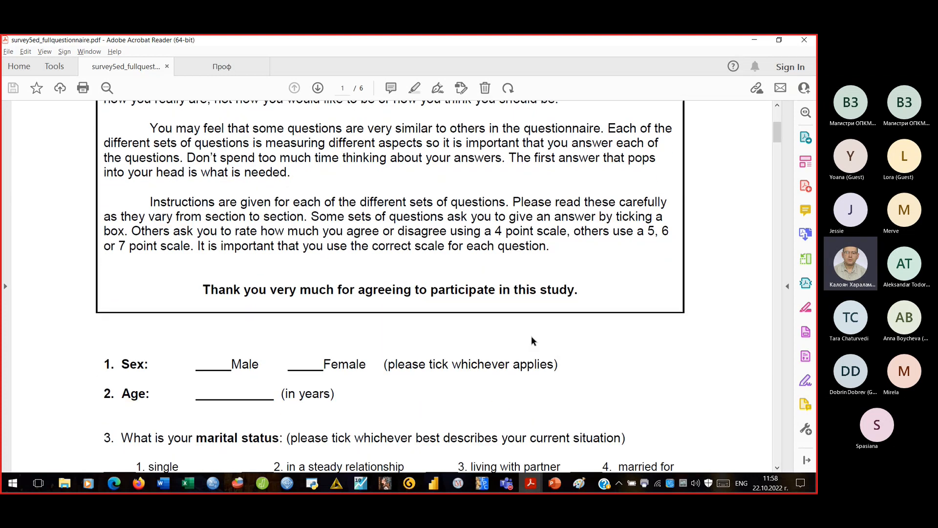
pyautogui.scroll(5, 532, 341)
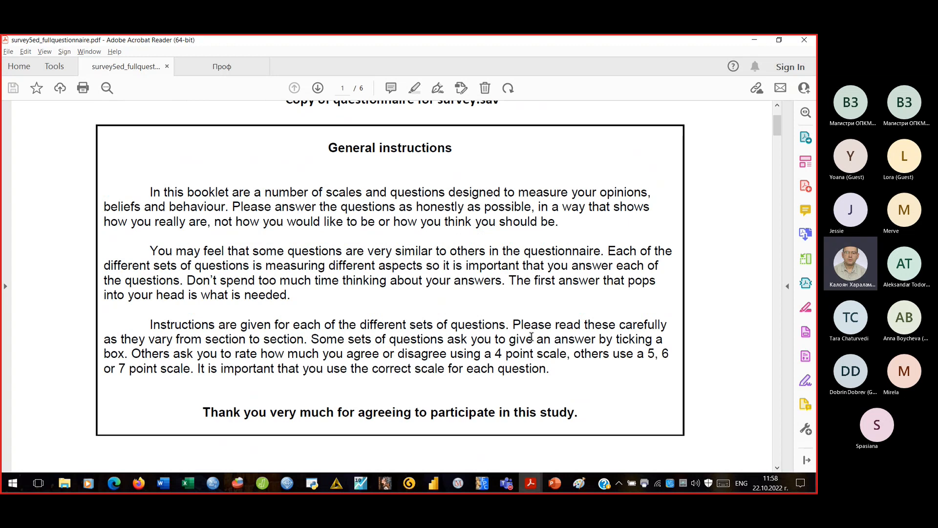
pyautogui.click(246, 483)
pyautogui.click(246, 482)
pyautogui.click(248, 484)
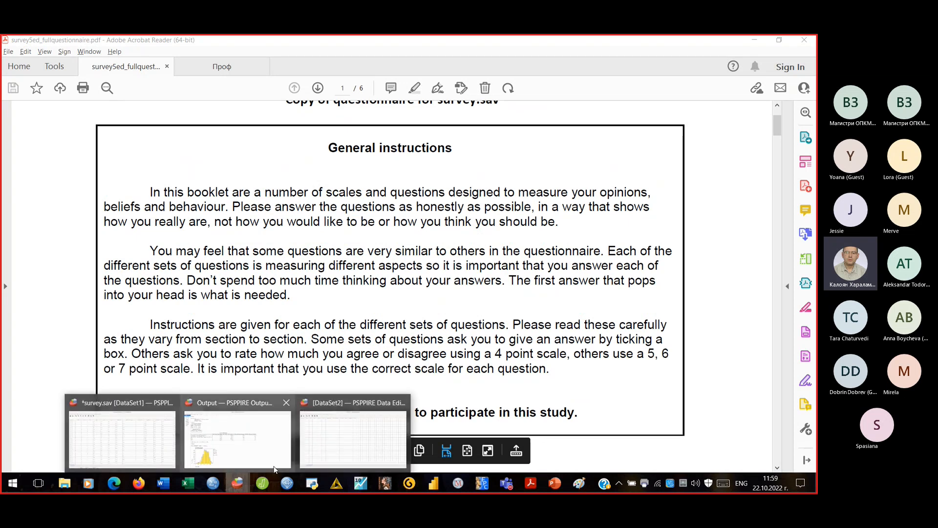
# - Name row 1's variable ID in DataSet2, keeping Numeric width 8, 2 decimals, Scale
pyautogui.click(333, 450)
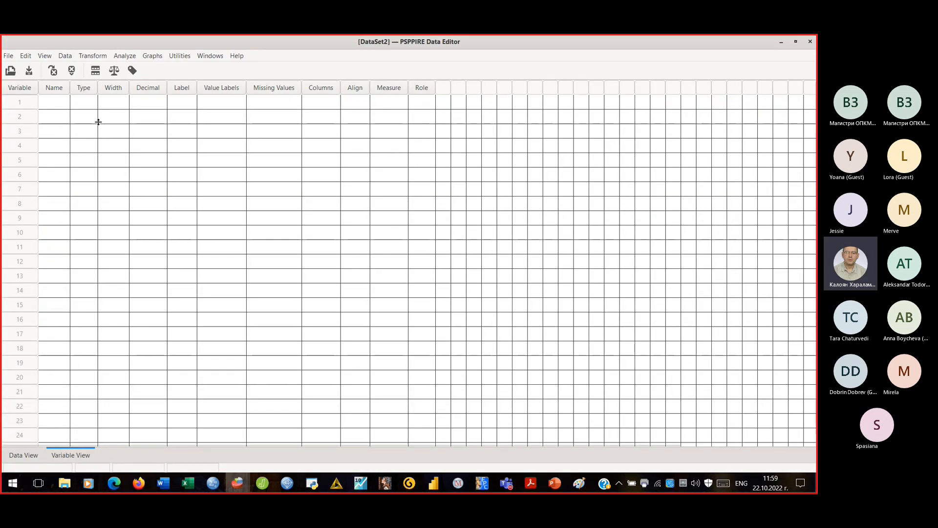
pyautogui.click(59, 103)
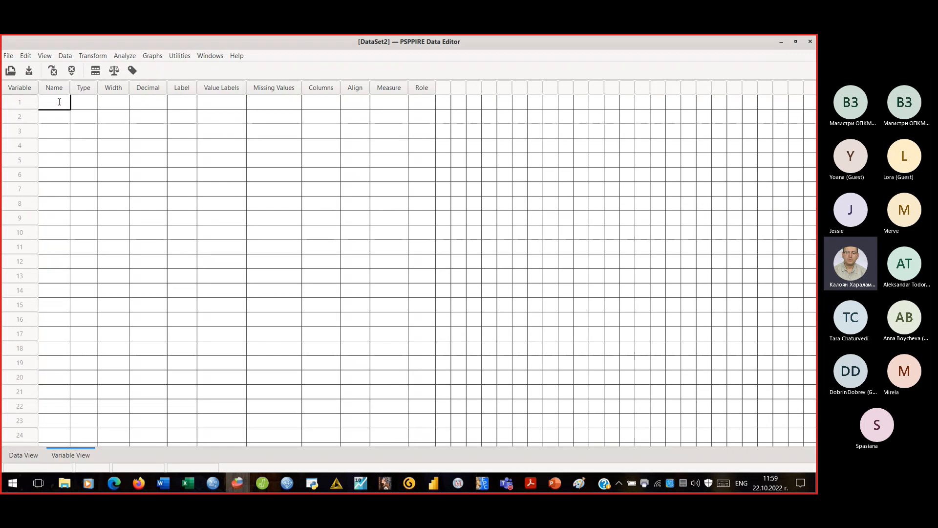
pyautogui.write('ID')
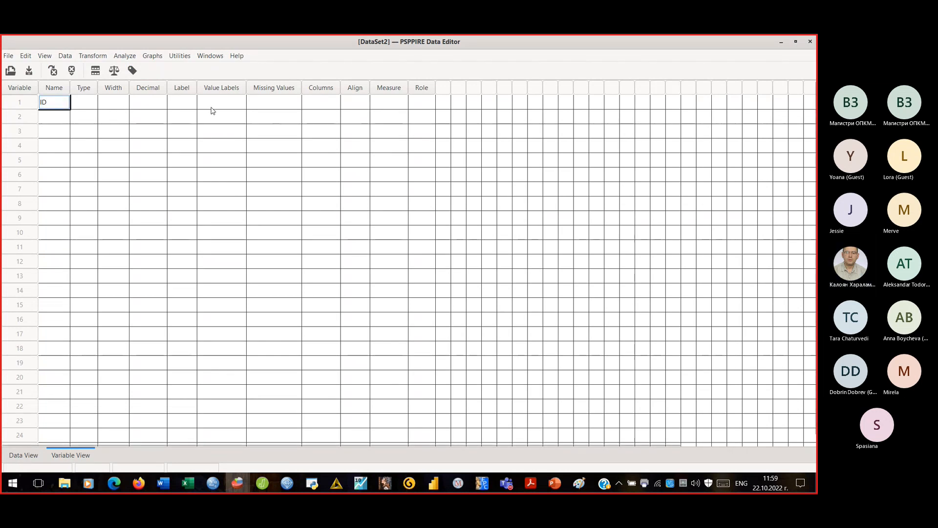
pyautogui.click(212, 107)
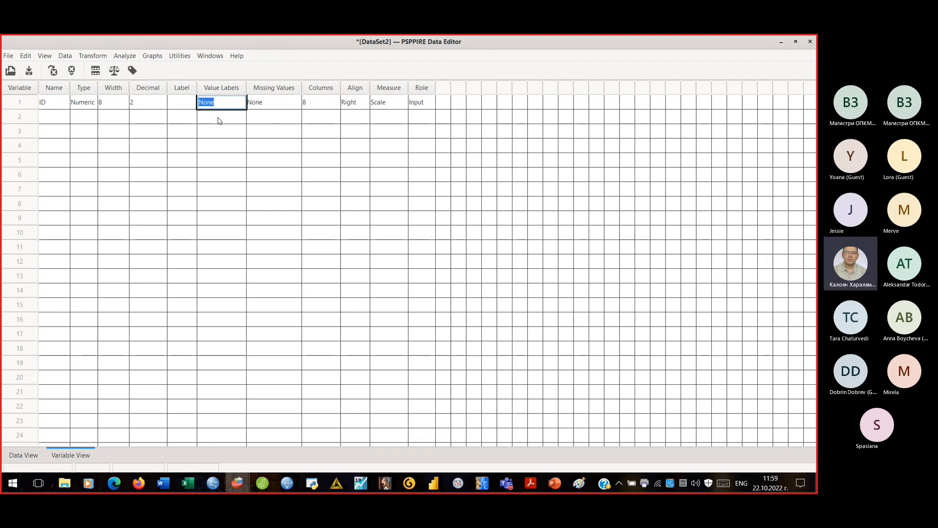
pyautogui.click(60, 120)
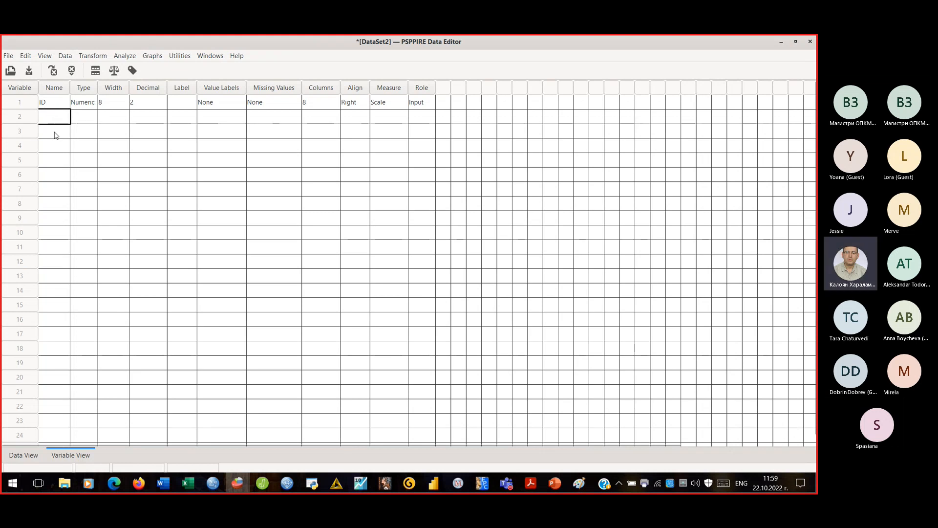
pyautogui.click(531, 483)
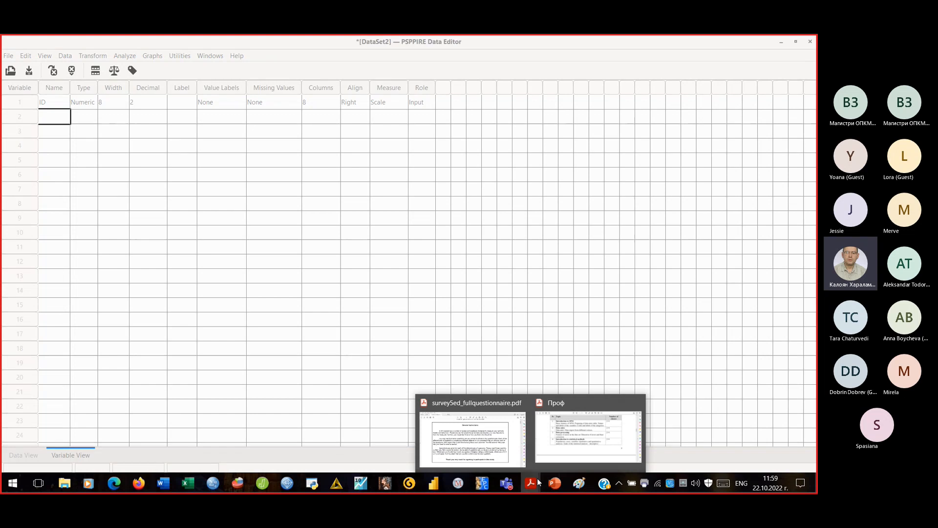
# - Scroll the questionnaire PDF to question 1 (Sex) and question 2 (Age), then return to DataSet2
pyautogui.click(498, 443)
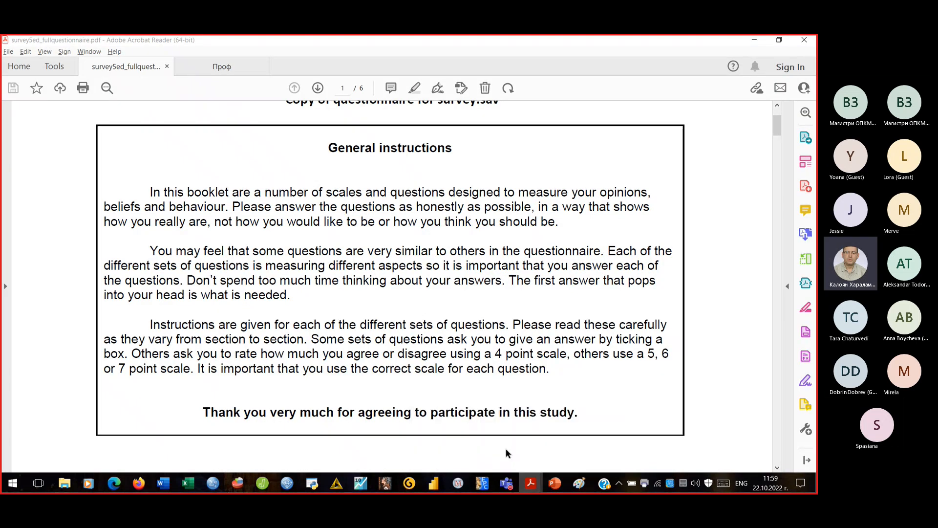
pyautogui.scroll(-3, 541, 314)
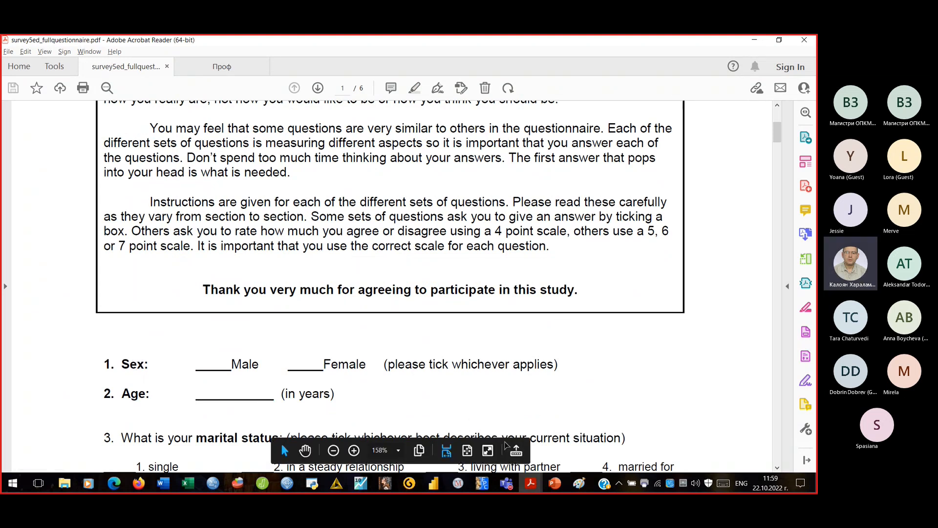
pyautogui.moveTo(530, 483)
pyautogui.moveTo(584, 449)
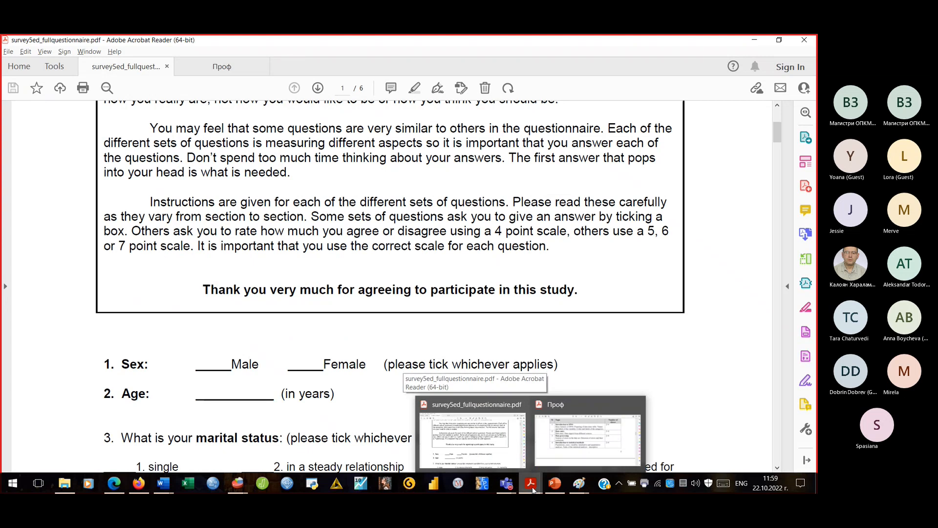
pyautogui.moveTo(237, 483)
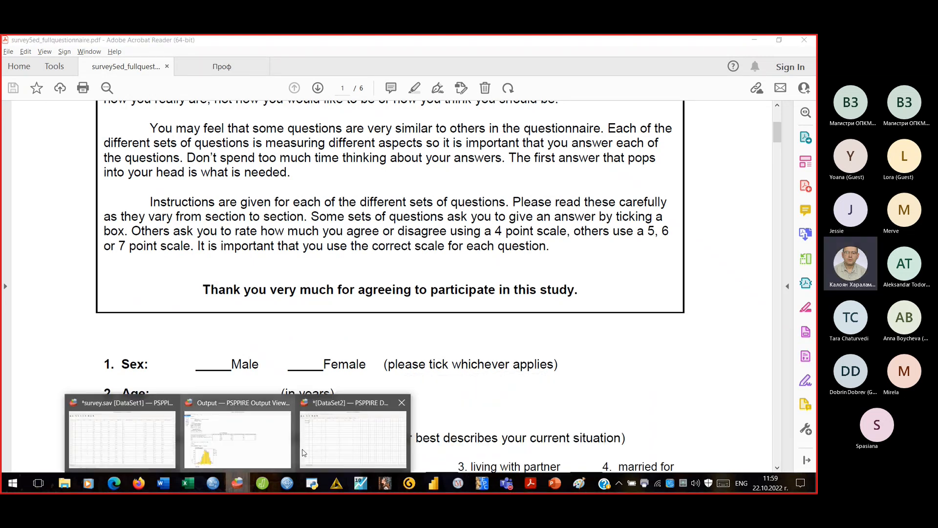
pyautogui.click(326, 449)
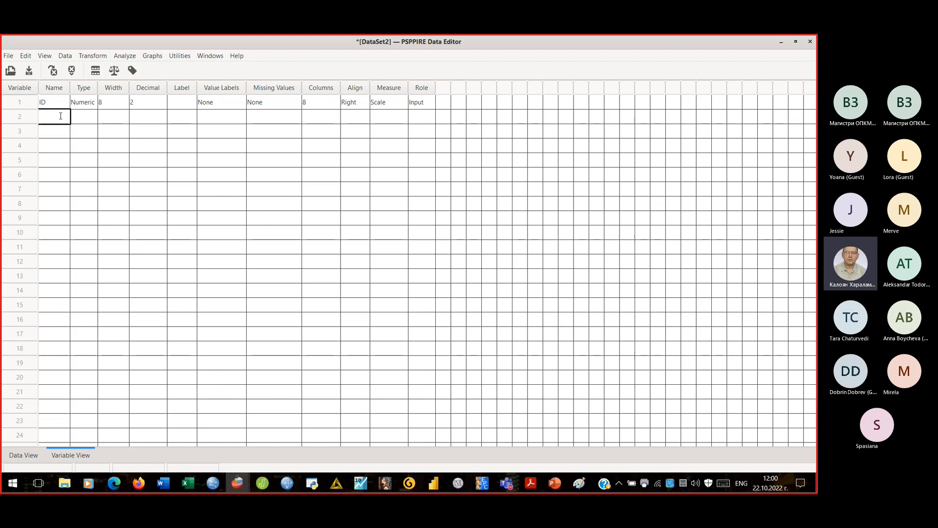
# - Name the second variable sex in row 2 and move to its Type cell
pyautogui.write('sex')
pyautogui.press('Return')
pyautogui.click(61, 116)
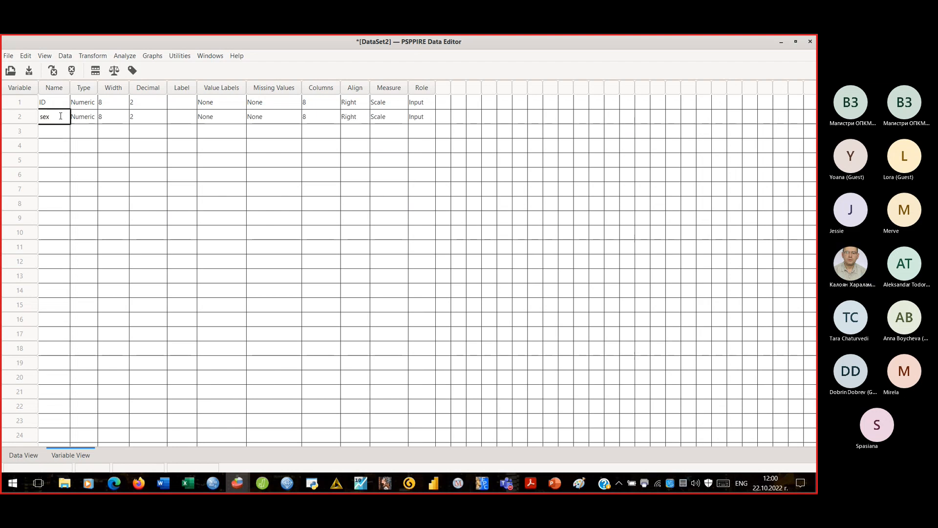
pyautogui.press('Tab')
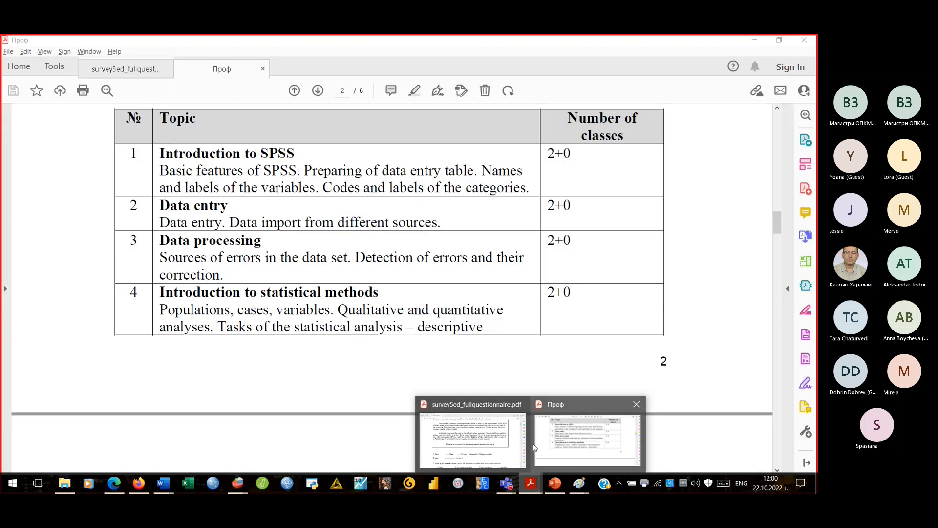
# - Read the questionnaire's Sex question in Acrobat, then switch back to the DataSet2 editor
pyautogui.click(522, 445)
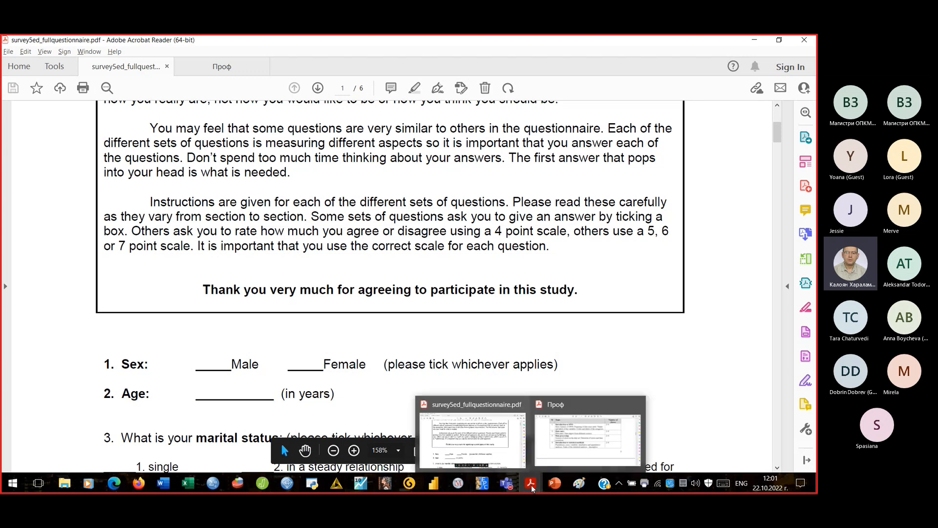
pyautogui.click(238, 483)
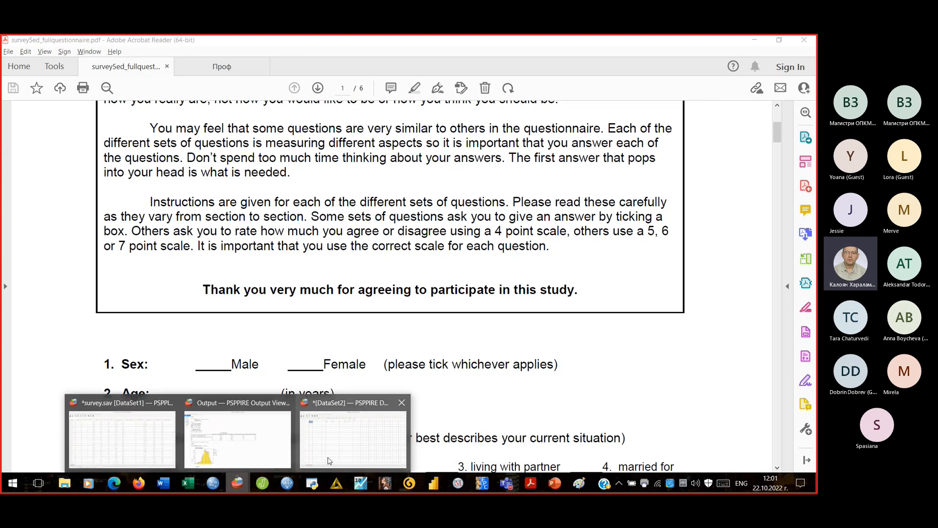
pyautogui.click(309, 459)
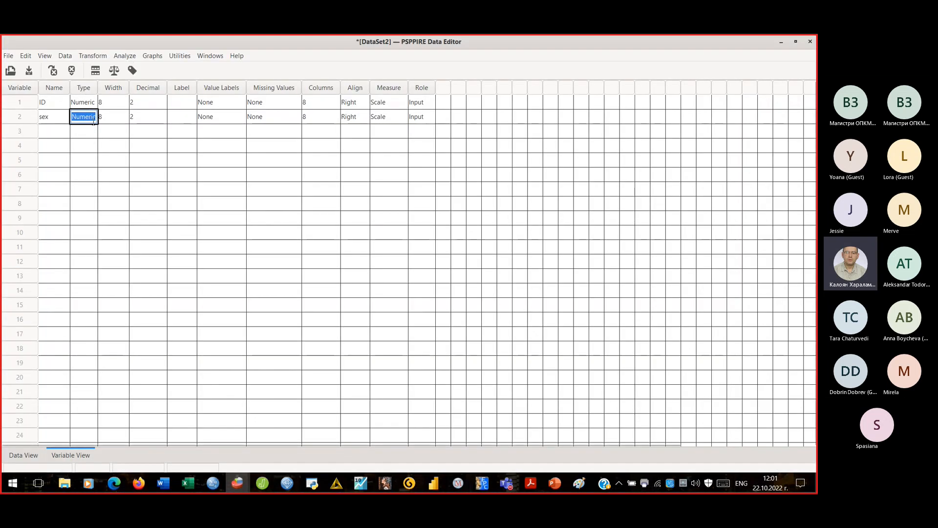
# - Enter 'Sex' as the sex variable's label, then move to row 3's Name cell
pyautogui.click(183, 118)
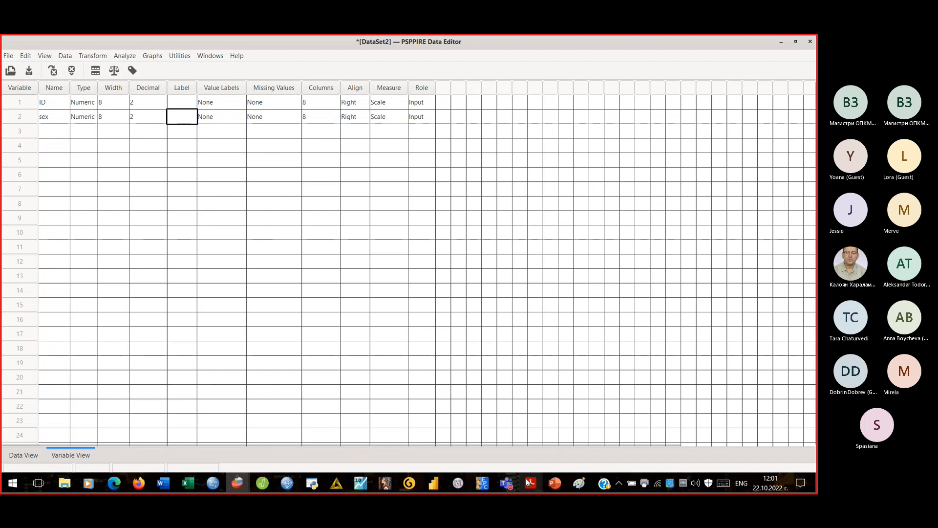
pyautogui.moveTo(528, 484)
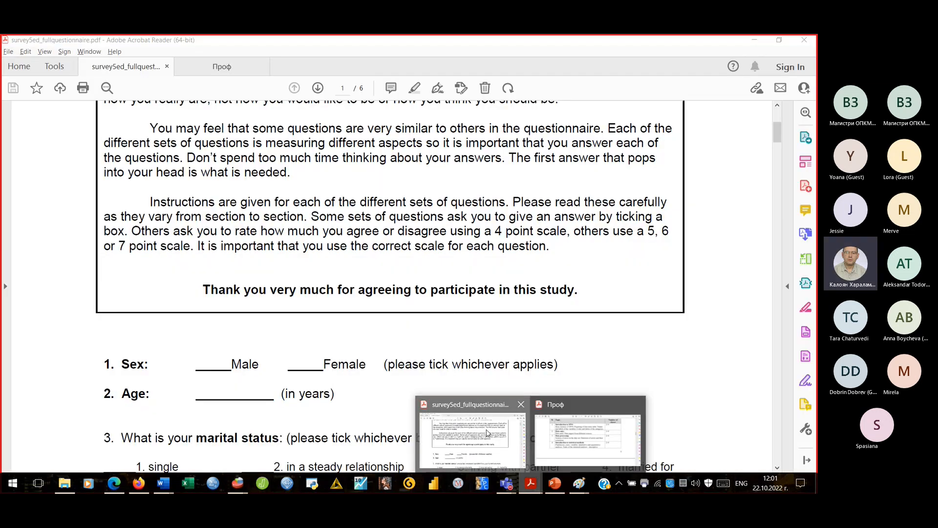
pyautogui.click(469, 437)
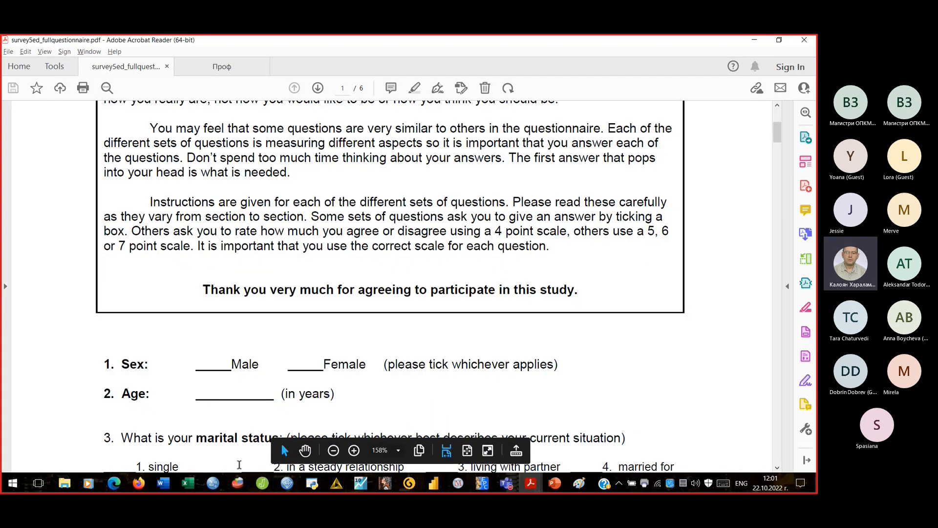
pyautogui.click(238, 484)
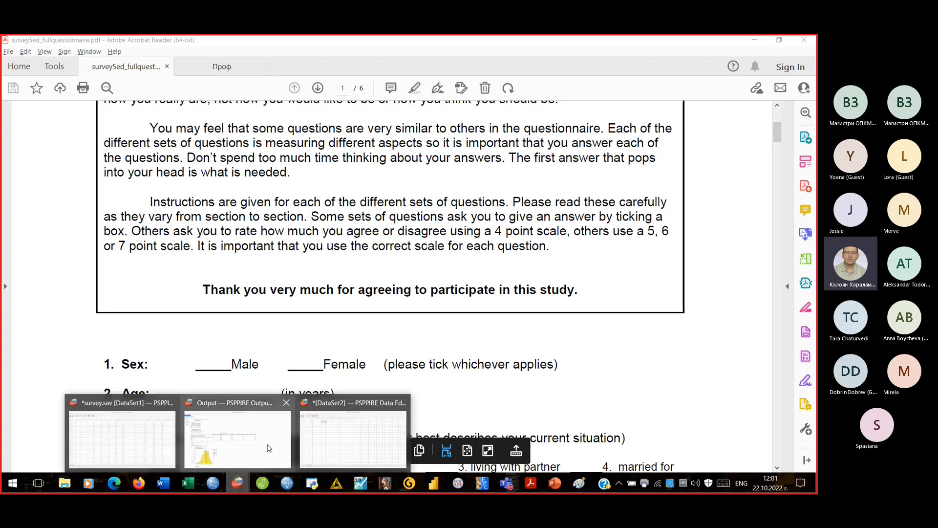
pyautogui.click(338, 435)
pyautogui.write('Sex')
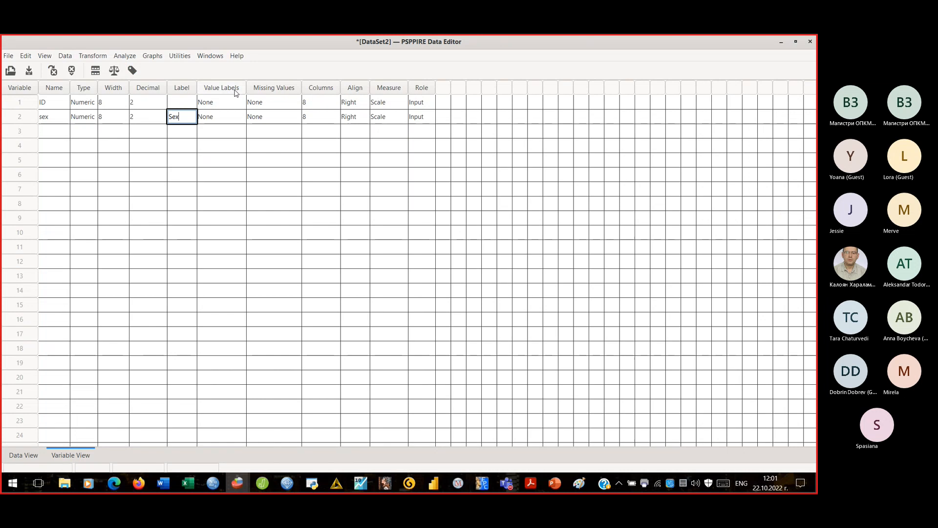
pyautogui.press('Return')
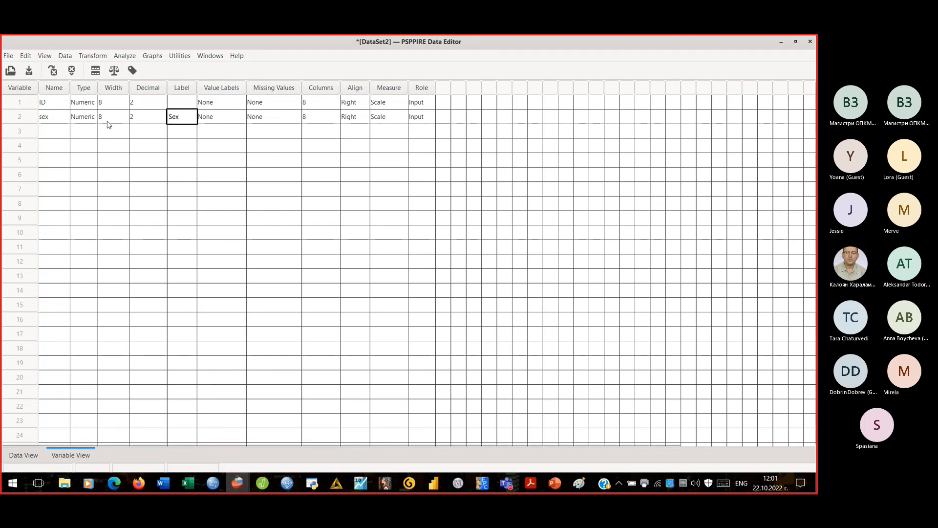
pyautogui.click(57, 134)
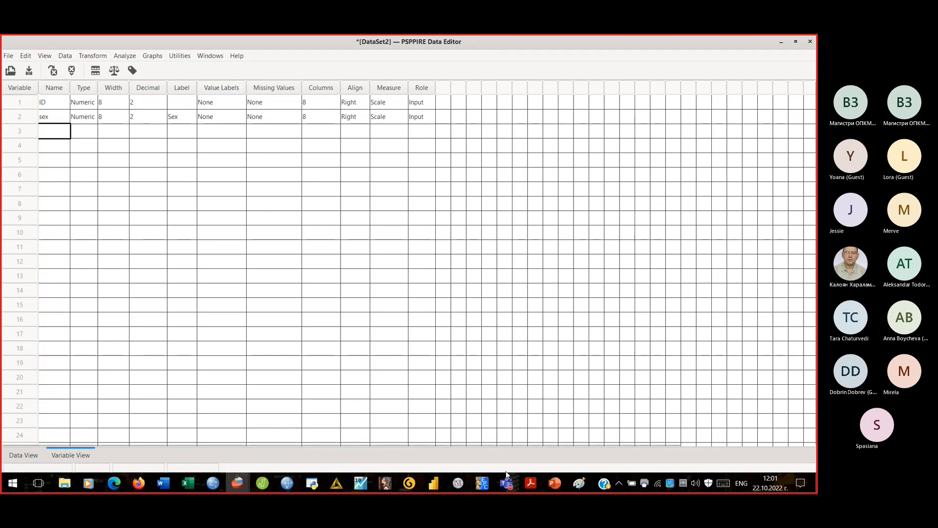
pyautogui.moveTo(531, 483)
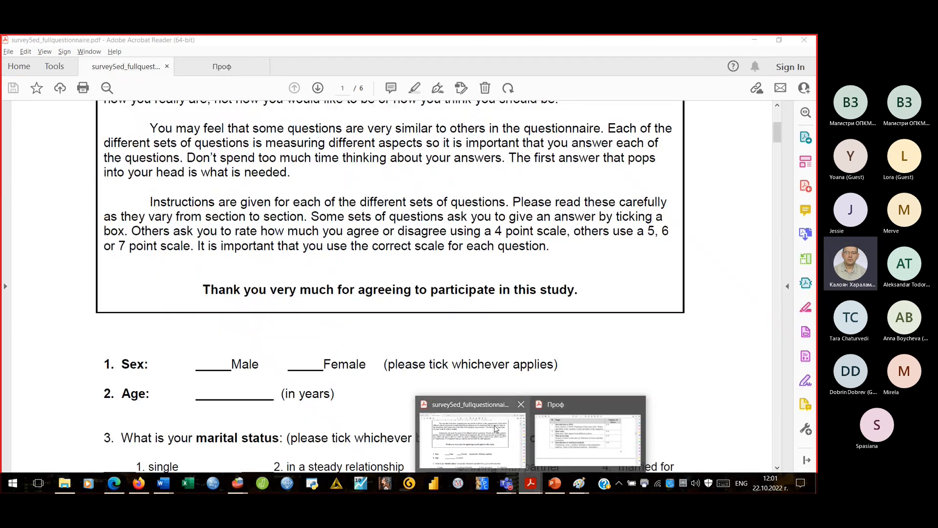
# - Scroll the questionnaire to page 2's Scale A instructions and optimism statements 1–6
pyautogui.click(472, 438)
pyautogui.scroll(-5, 367, 301)
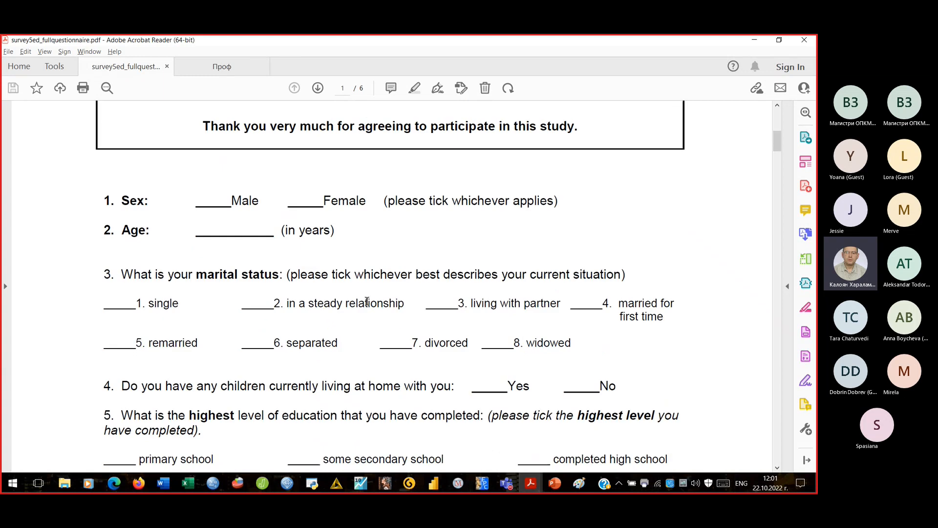
pyautogui.scroll(-10, 367, 301)
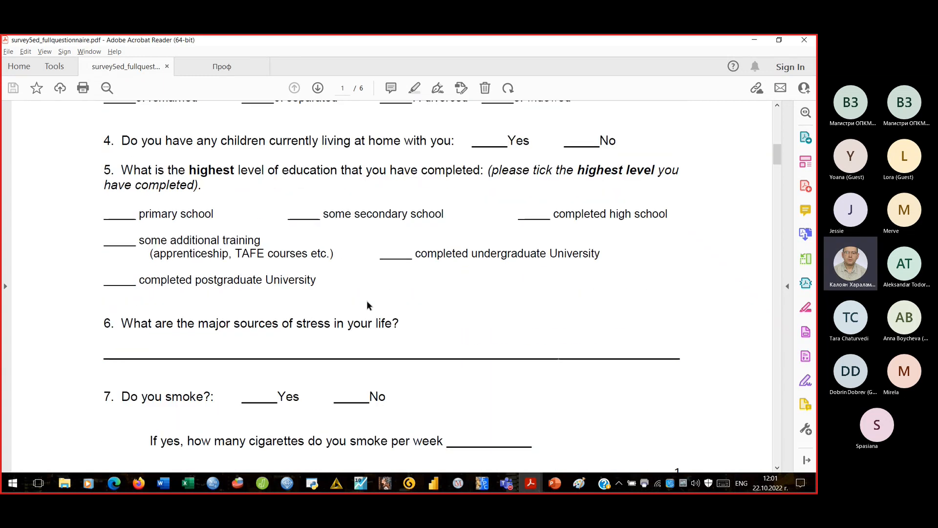
pyautogui.scroll(-8, 367, 301)
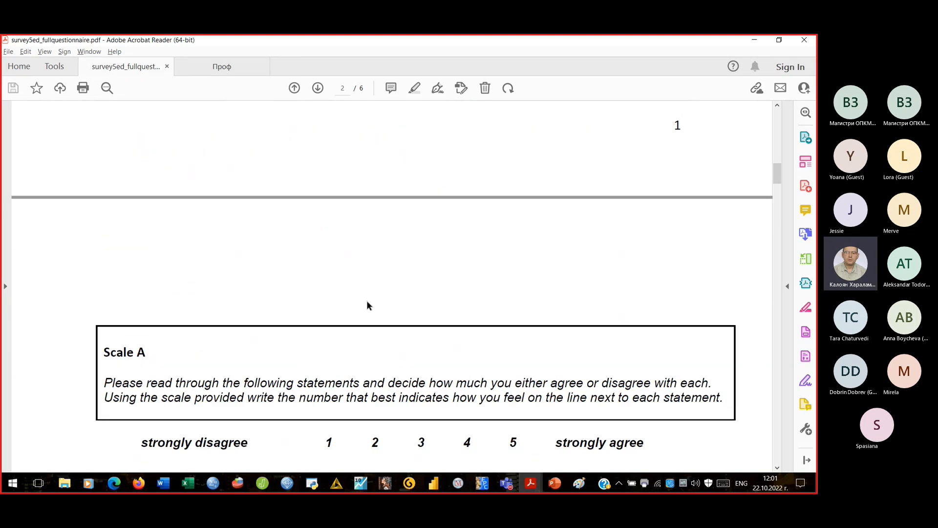
pyautogui.scroll(-1, 368, 305)
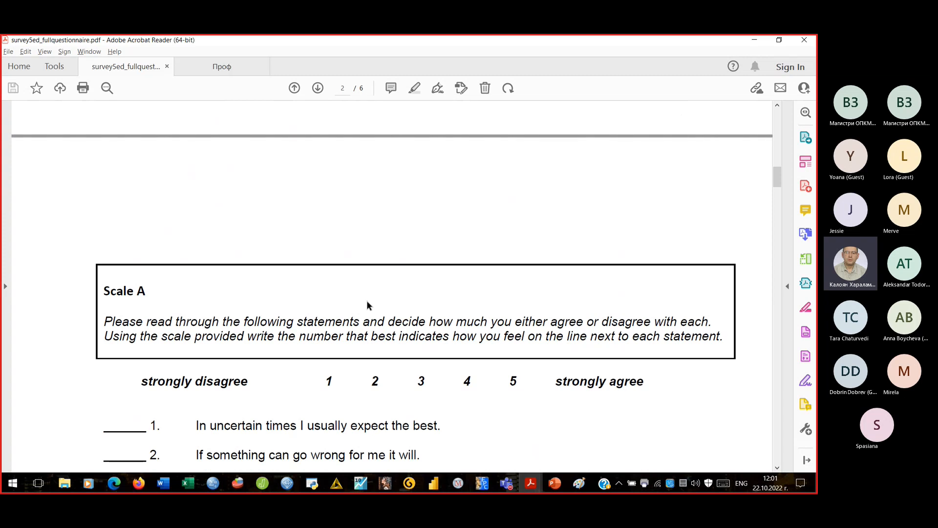
pyautogui.scroll(-4, 367, 303)
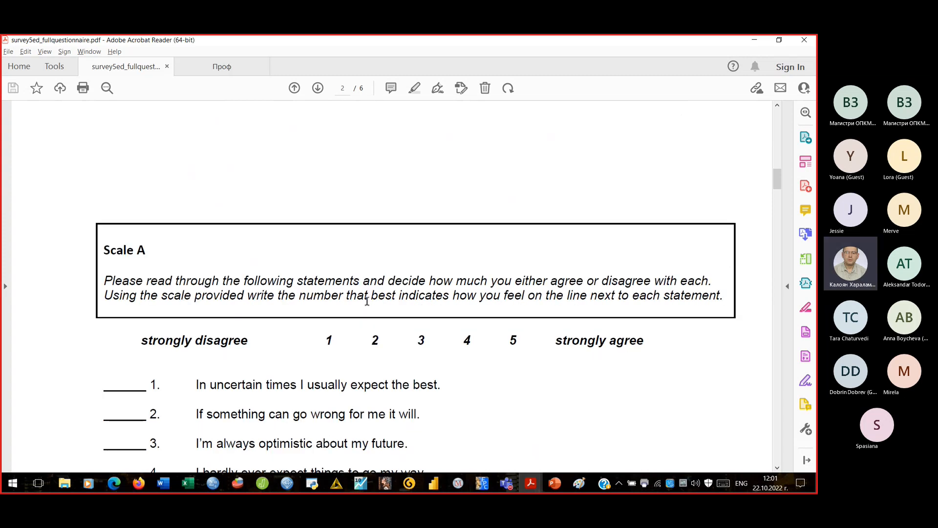
pyautogui.scroll(-1, 367, 301)
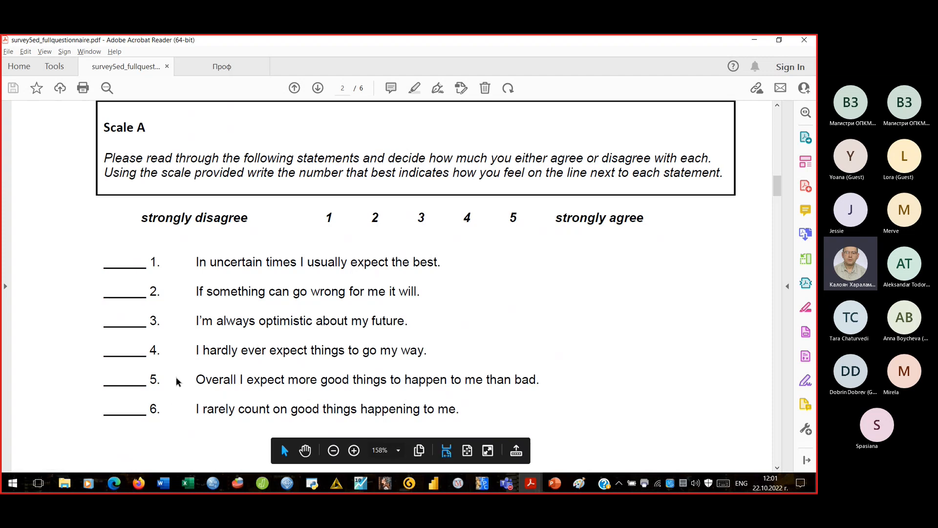
pyautogui.moveTo(528, 489)
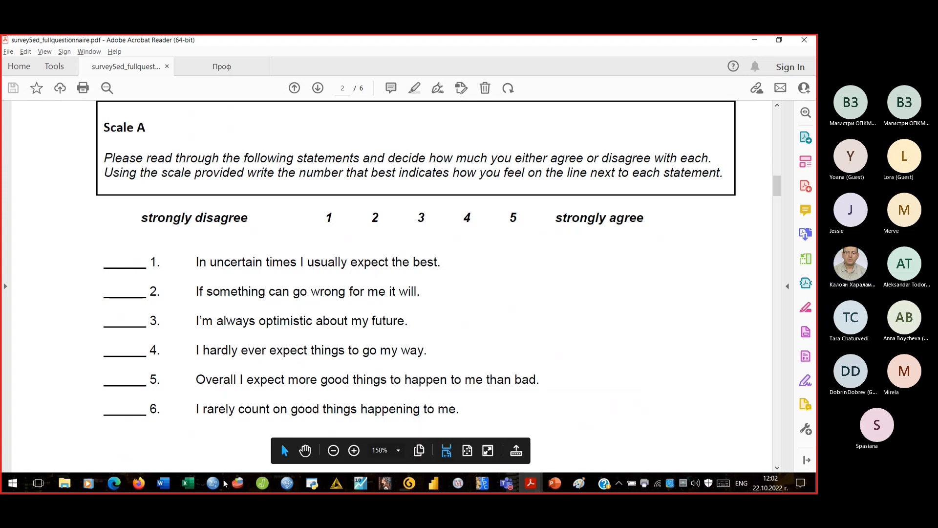
# - Add two new variables named A1 and A2 in rows 3 and 4
pyautogui.moveTo(237, 490)
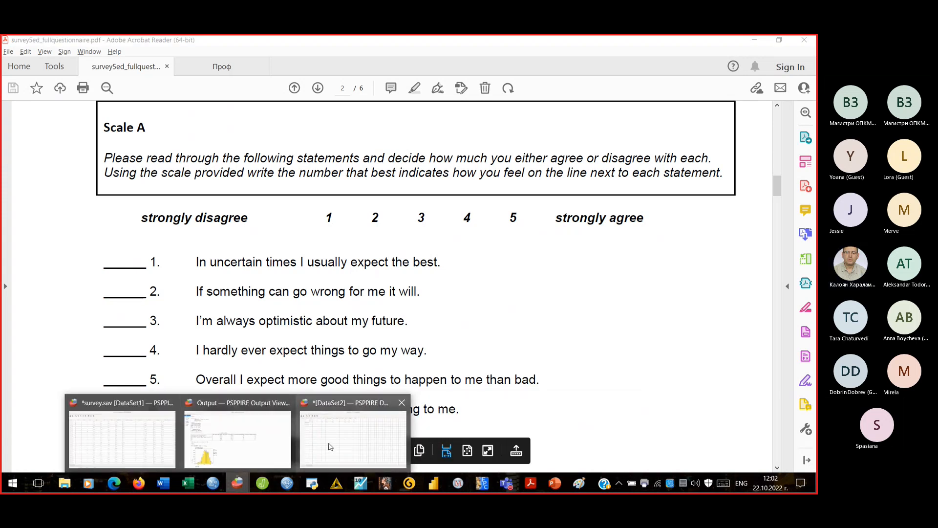
pyautogui.click(306, 414)
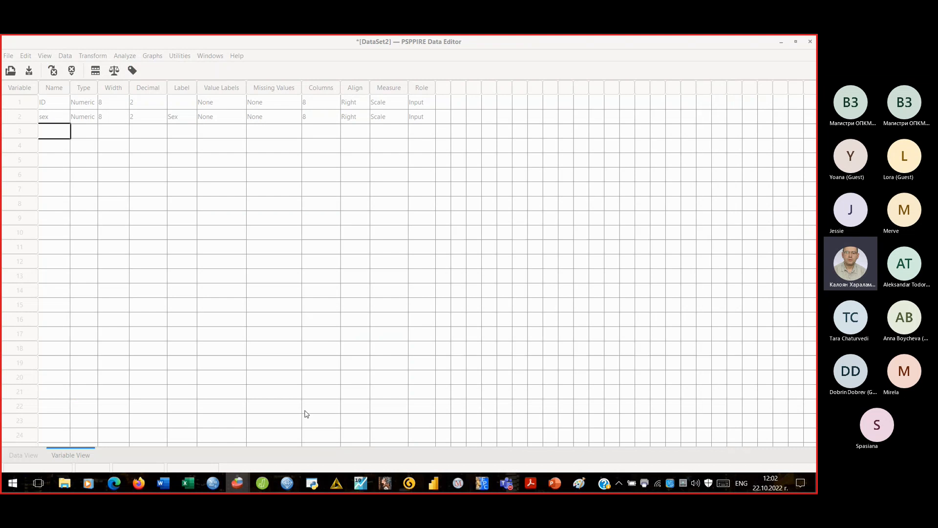
pyautogui.write('A1')
pyautogui.press('Return')
pyautogui.write('A2')
pyautogui.press('Return')
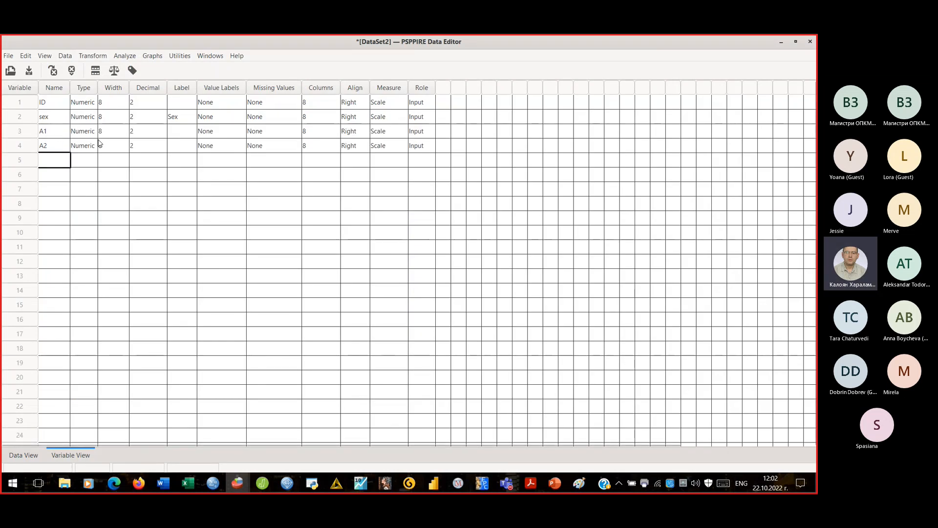
# - Copy Scale A statement 1 from the PDF and paste it as A1's label
pyautogui.click(182, 131)
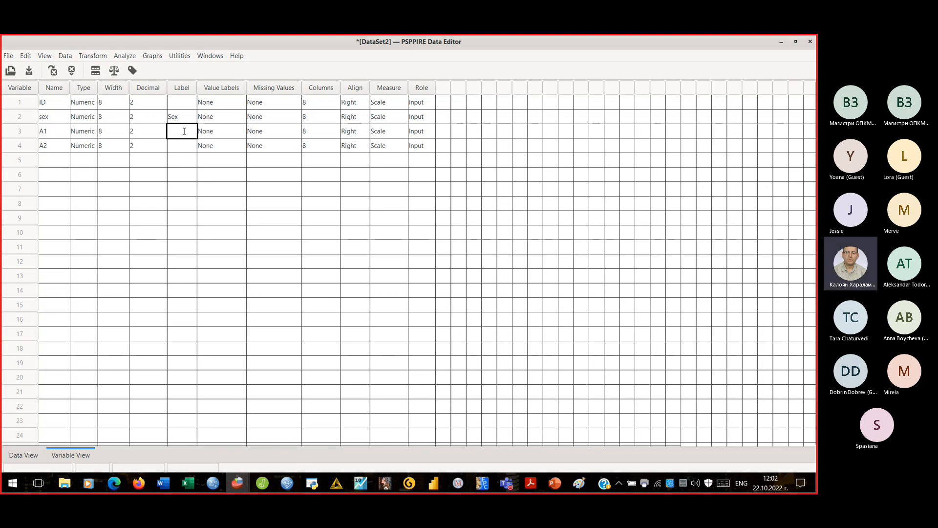
pyautogui.click(537, 485)
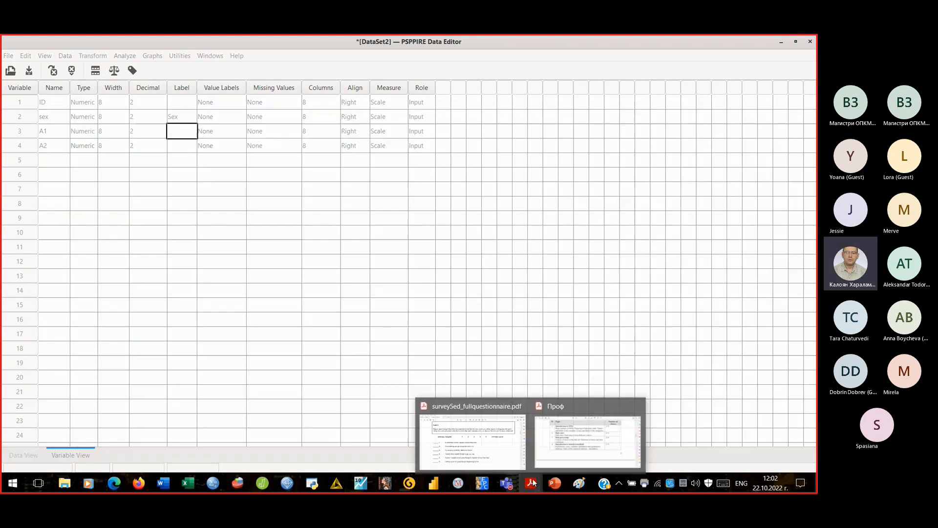
pyautogui.click(508, 445)
pyautogui.moveTo(195, 262); pyautogui.dragTo(443, 264)
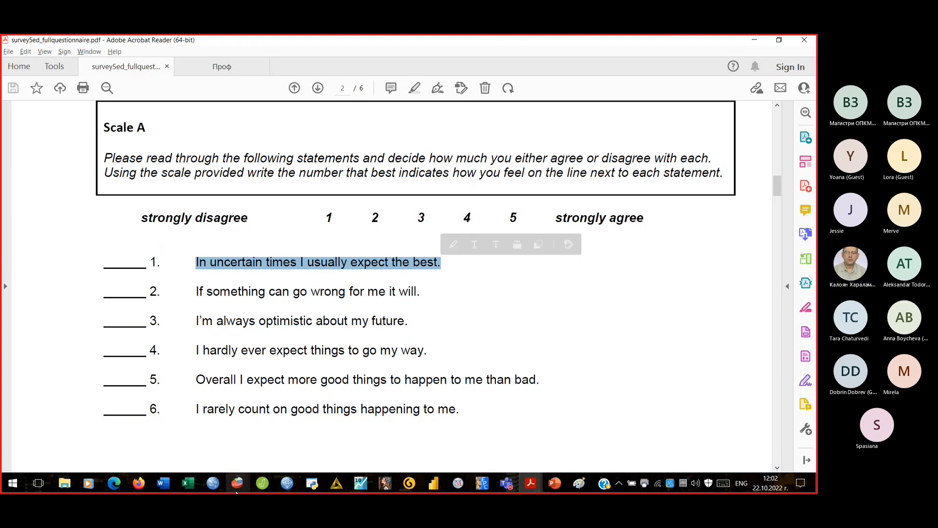
pyautogui.moveTo(239, 490)
pyautogui.click(321, 451)
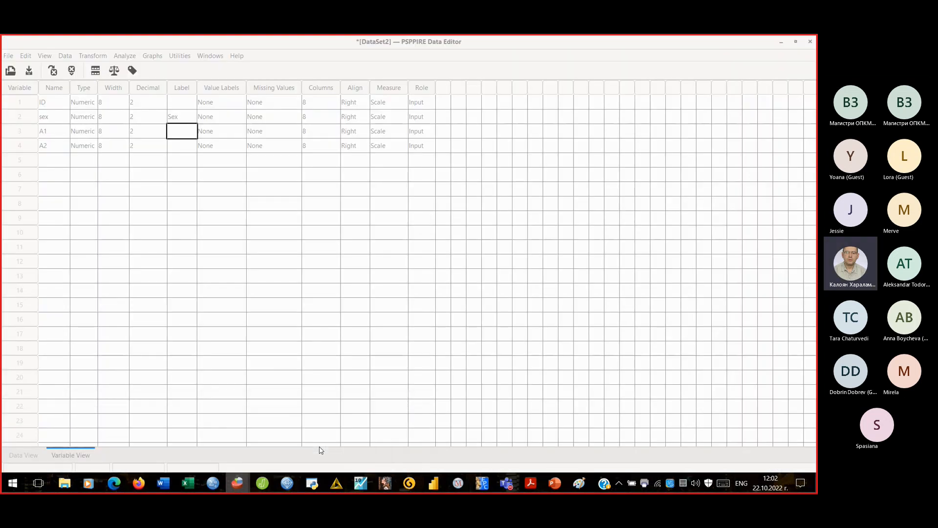
pyautogui.click(187, 128)
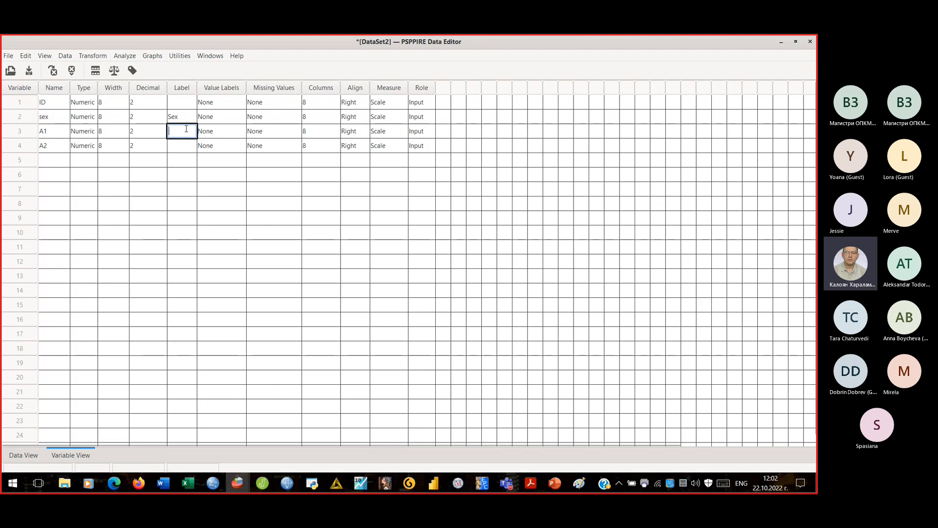
pyautogui.rightClick(183, 133)
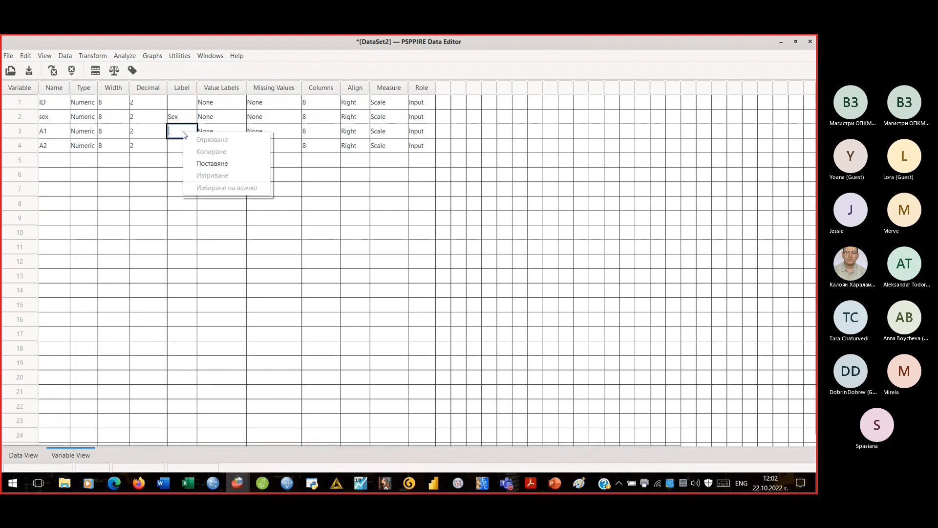
pyautogui.click(212, 163)
# - Paste statement 2, 'If something can go wrong for me it will.', as A2's label and widen the Label column
pyautogui.click(180, 144)
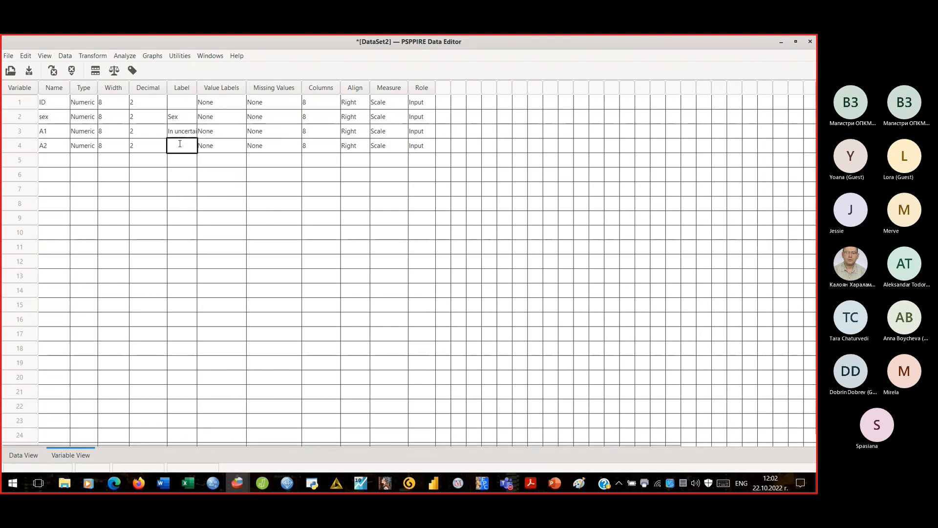
pyautogui.click(530, 483)
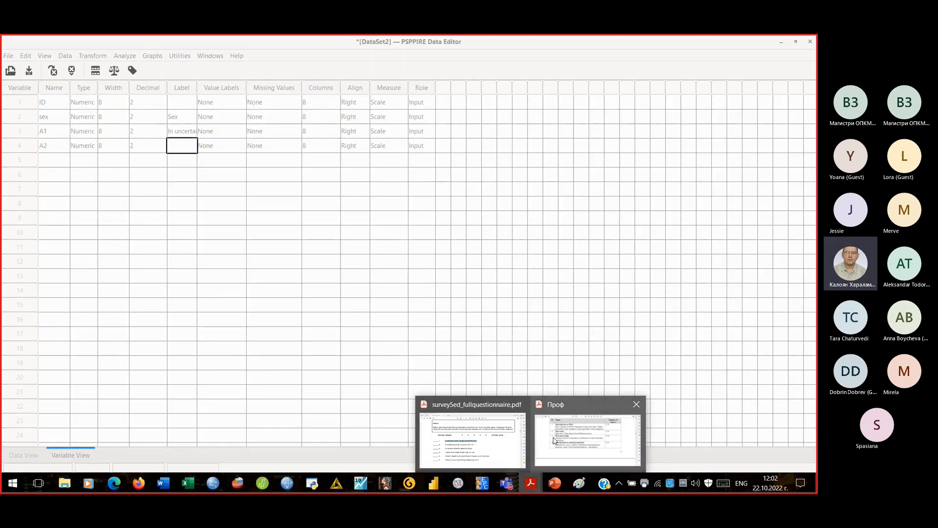
pyautogui.click(497, 438)
pyautogui.moveTo(195, 286); pyautogui.dragTo(426, 286)
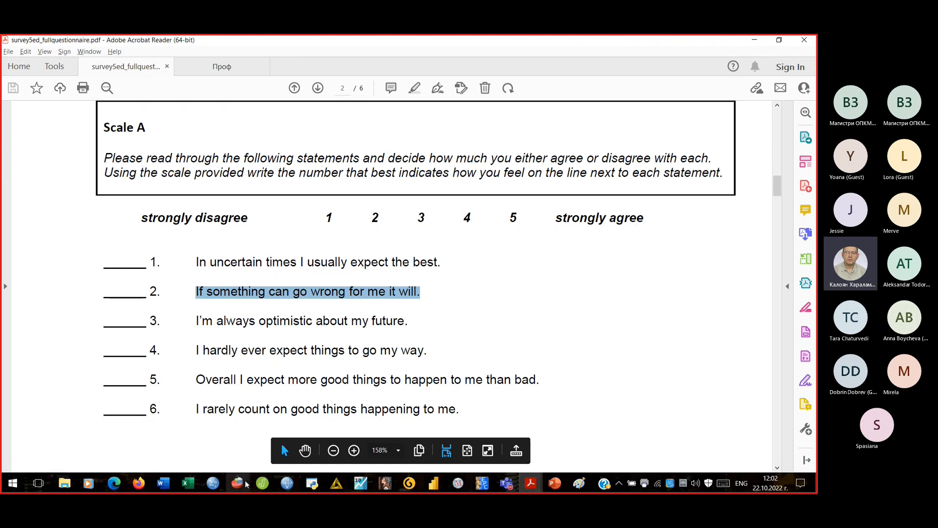
pyautogui.moveTo(245, 480)
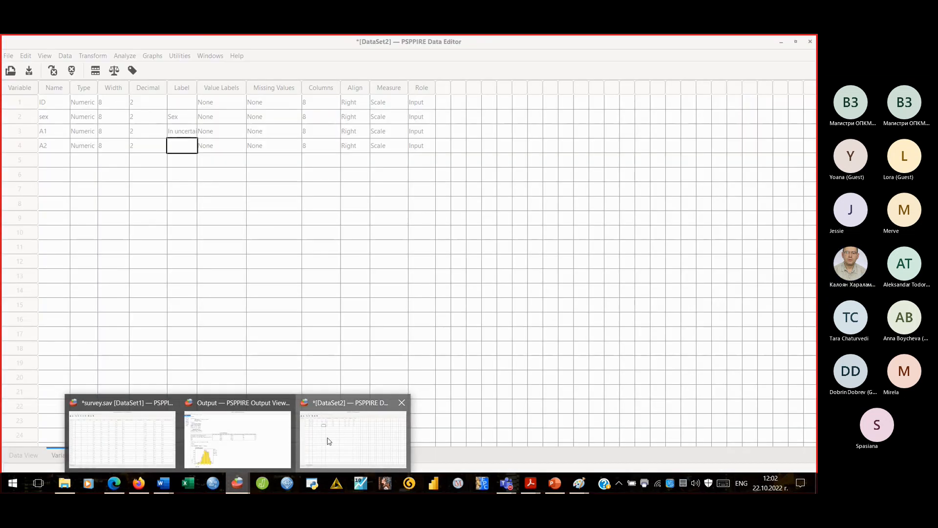
pyautogui.click(329, 441)
pyautogui.click(185, 145)
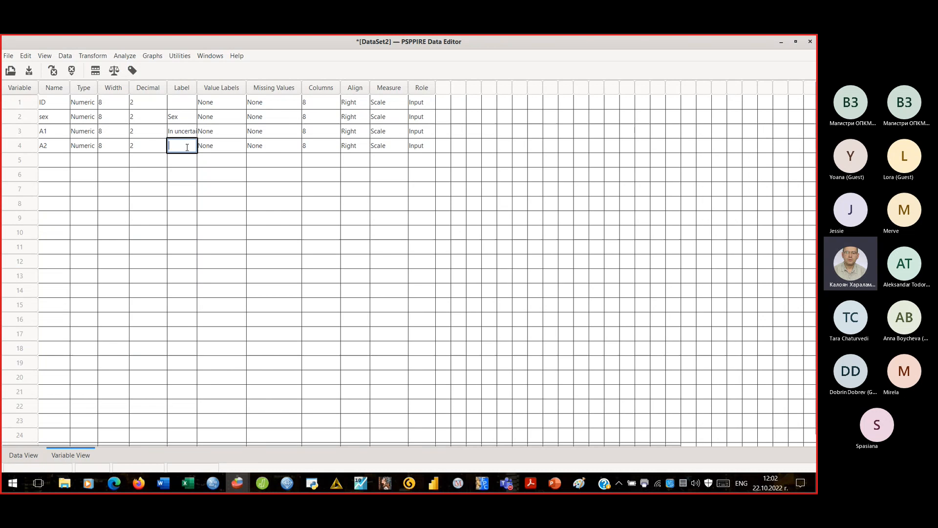
pyautogui.rightClick(187, 149)
pyautogui.click(216, 179)
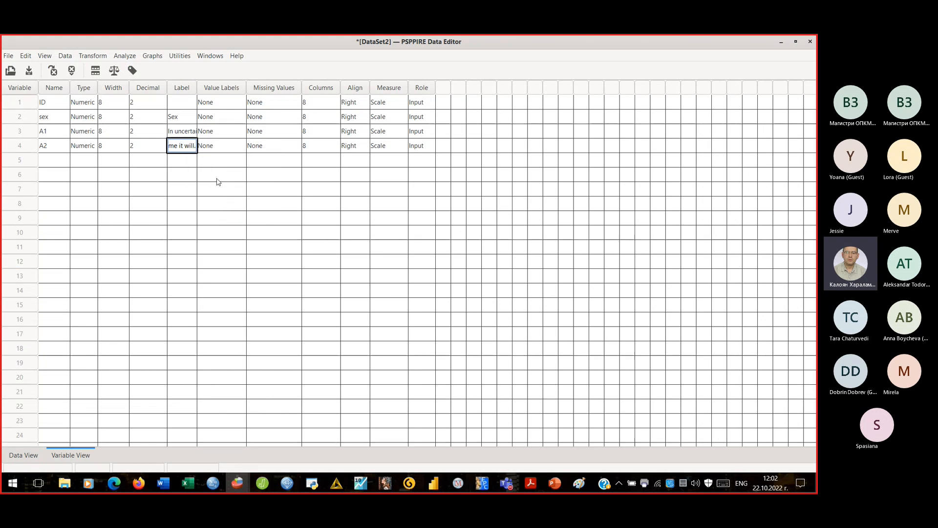
pyautogui.moveTo(279, 87); pyautogui.dragTo(283, 87)
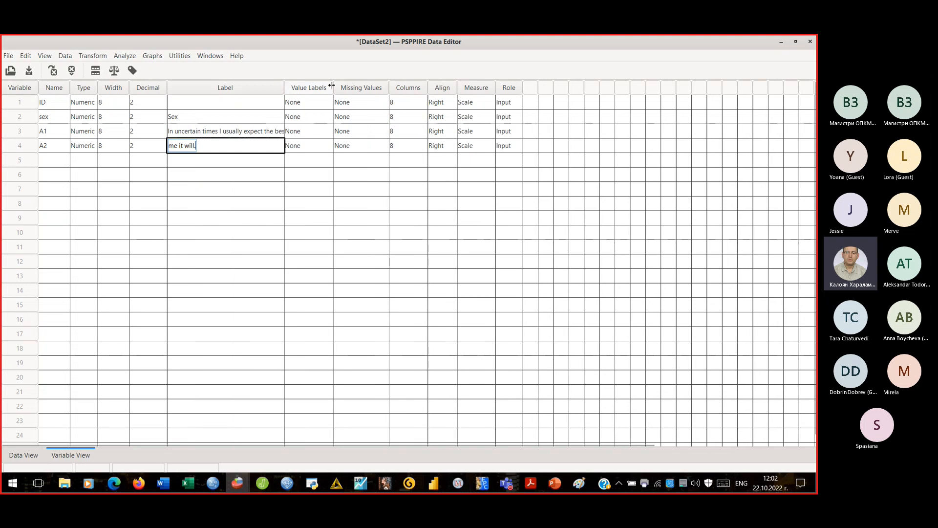
pyautogui.moveTo(332, 86); pyautogui.dragTo(333, 87)
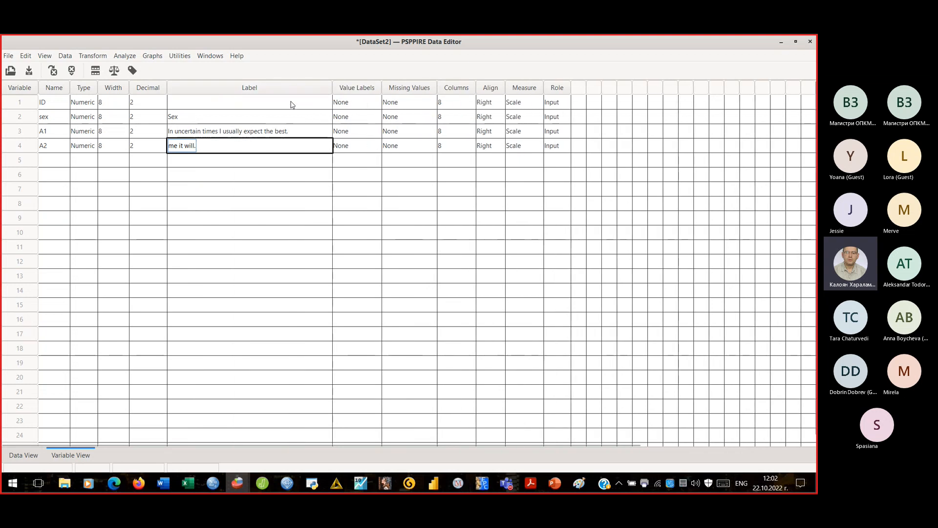
pyautogui.press('Return')
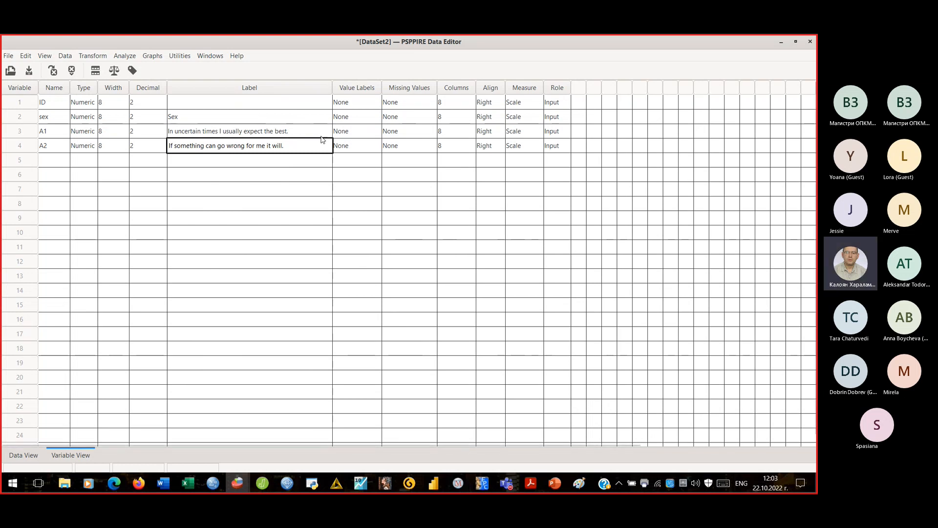
# - Add value labels 1 = Male and 2 = Female to the sex variable and confirm
pyautogui.click(355, 118)
pyautogui.click(356, 117)
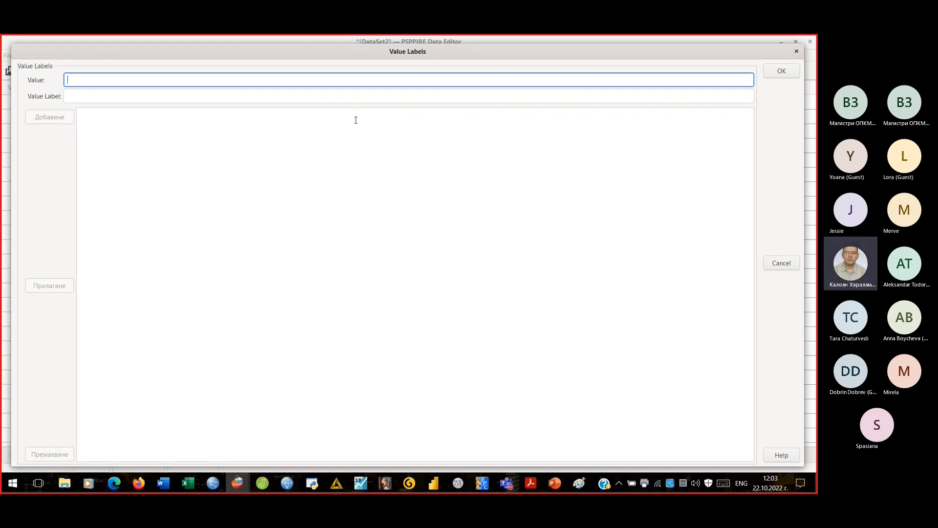
pyautogui.write('1')
pyautogui.press('Tab')
pyautogui.write('M')
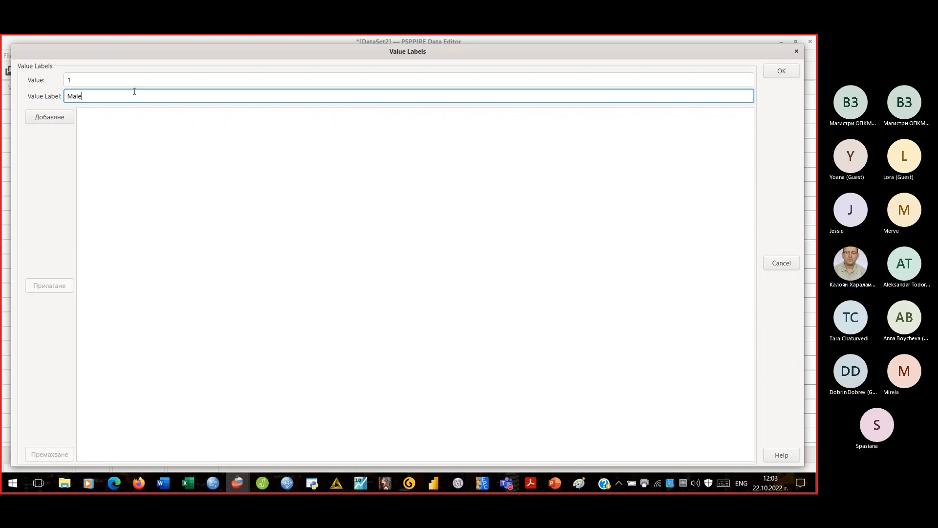
pyautogui.click(49, 117)
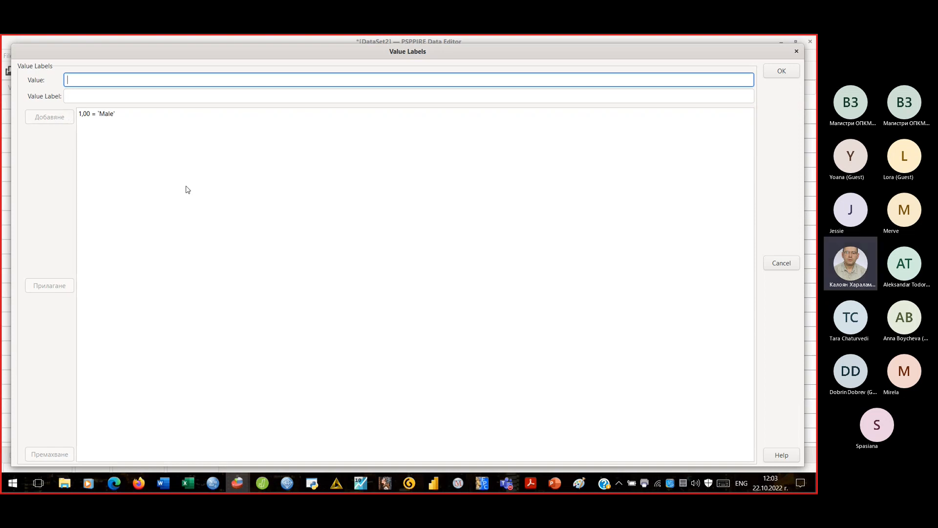
pyautogui.write('2')
pyautogui.press('Tab')
pyautogui.write('Female')
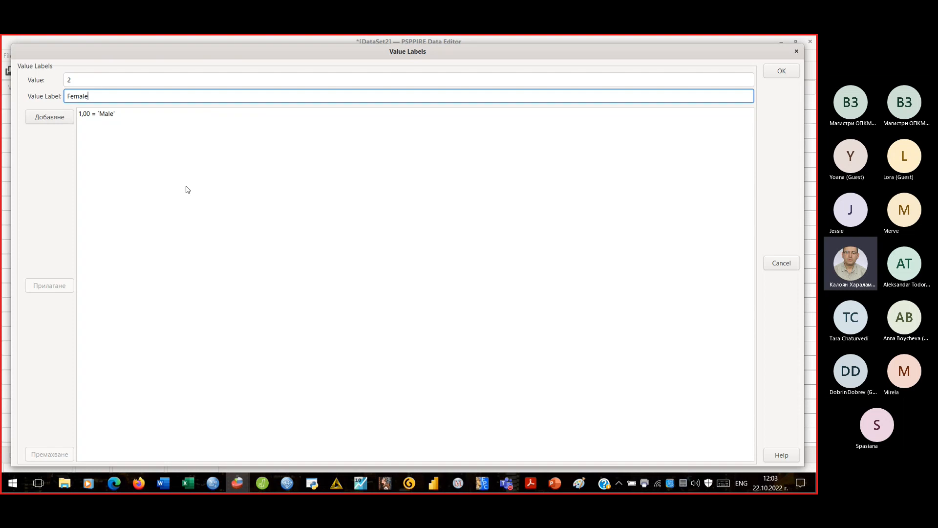
pyautogui.click(54, 123)
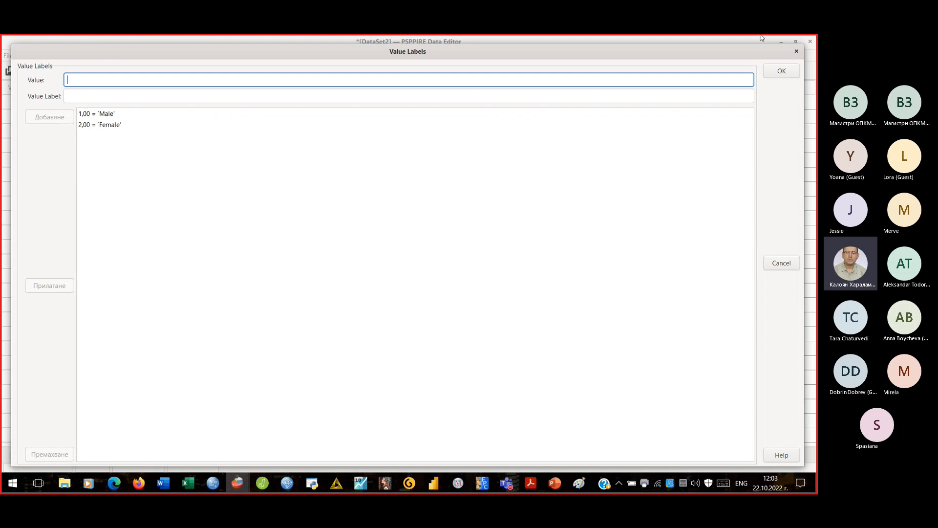
pyautogui.click(781, 71)
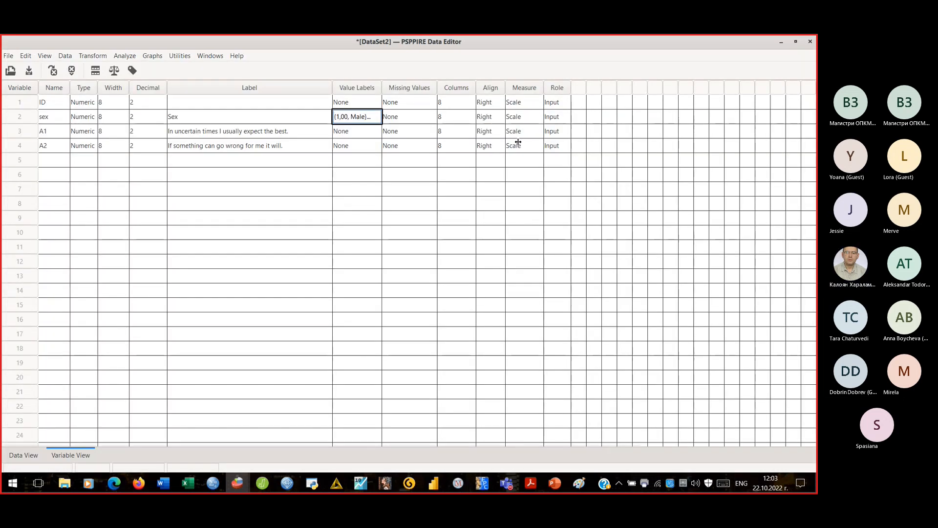
# - Label A1 value 1 as 'strongly disagree', copying the wording from the questionnaire PDF
pyautogui.click(343, 132)
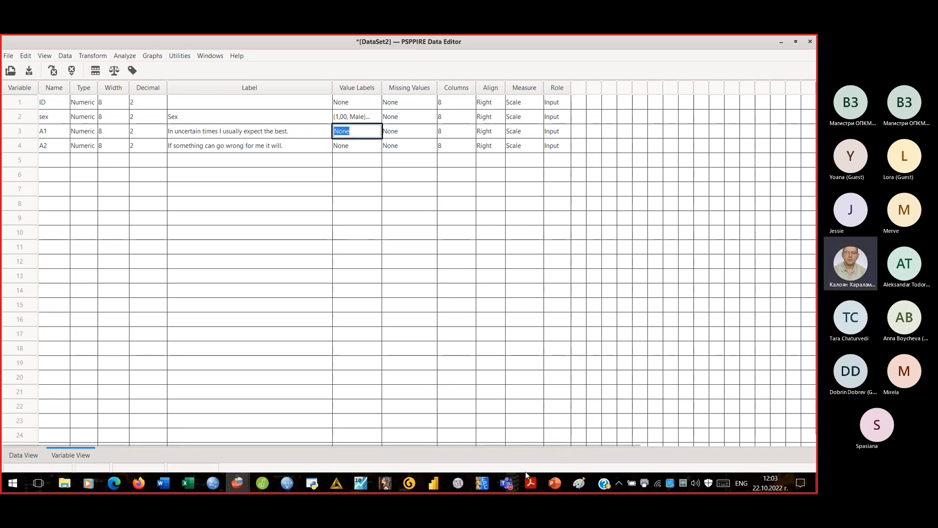
pyautogui.moveTo(532, 485)
pyautogui.click(482, 418)
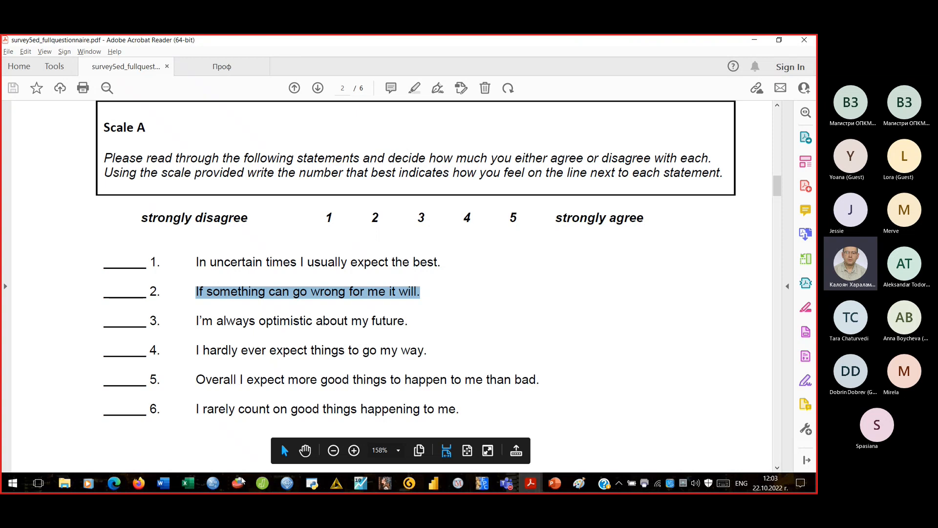
pyautogui.moveTo(237, 484)
pyautogui.click(341, 435)
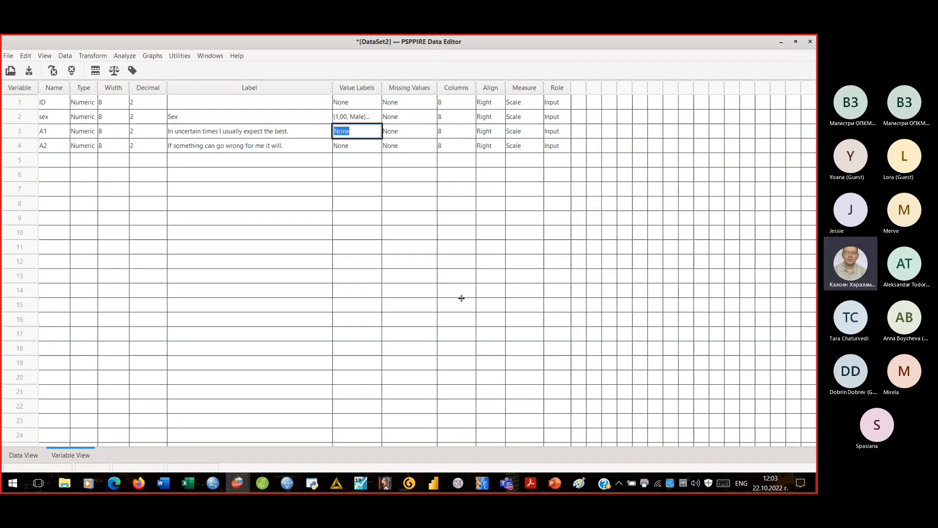
pyautogui.click(356, 137)
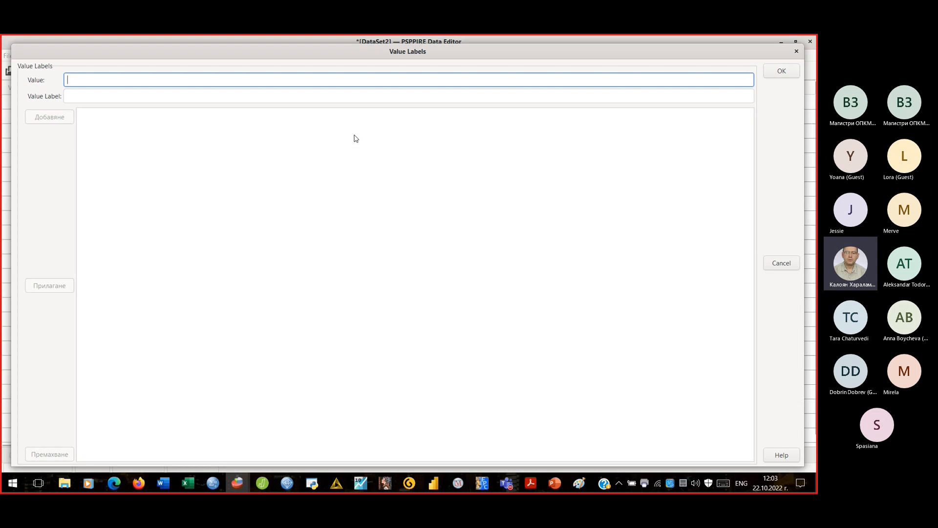
pyautogui.click(219, 80)
pyautogui.write('1')
pyautogui.press('Tab')
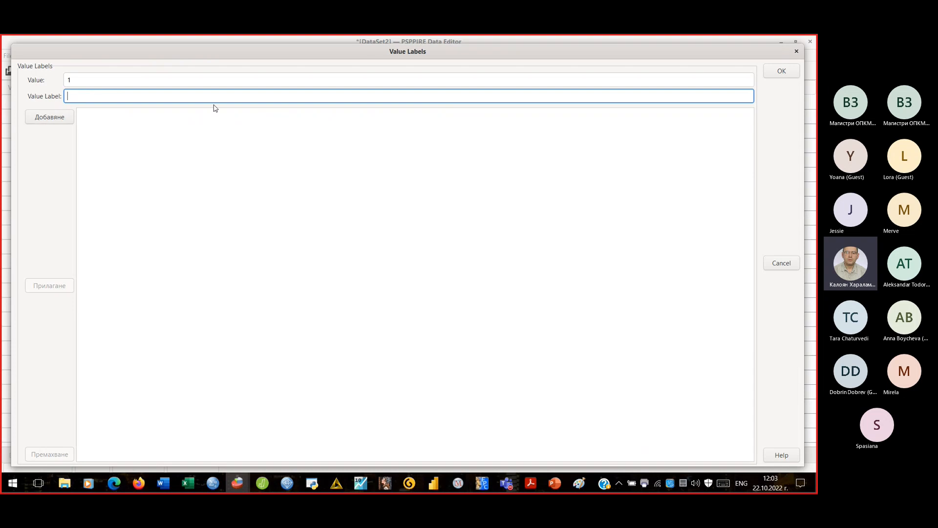
pyautogui.click(530, 483)
pyautogui.click(488, 446)
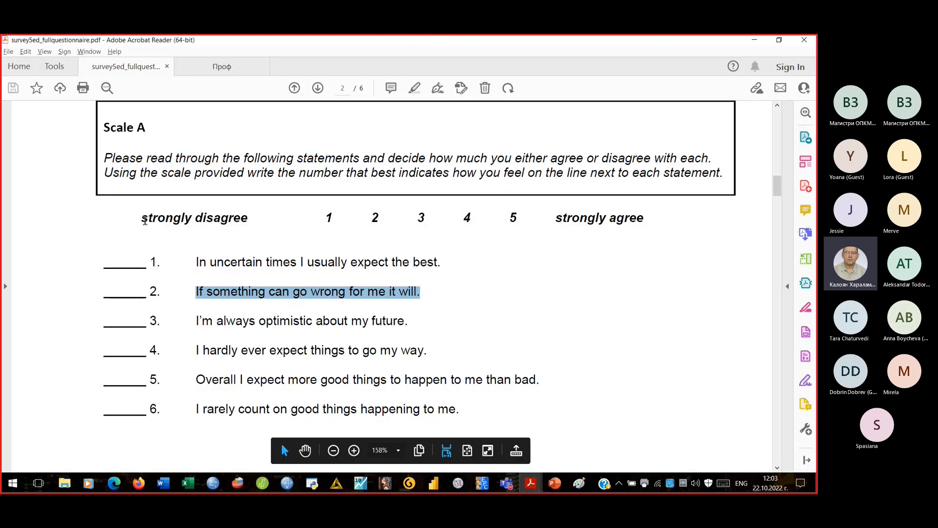
pyautogui.moveTo(140, 217); pyautogui.dragTo(246, 220)
pyautogui.hotkey('ctrl', 'c')
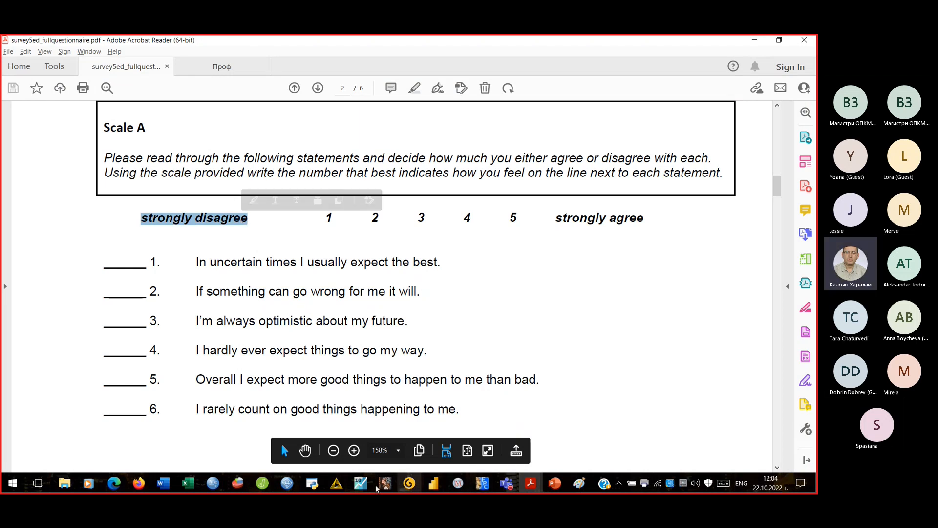
pyautogui.click(238, 483)
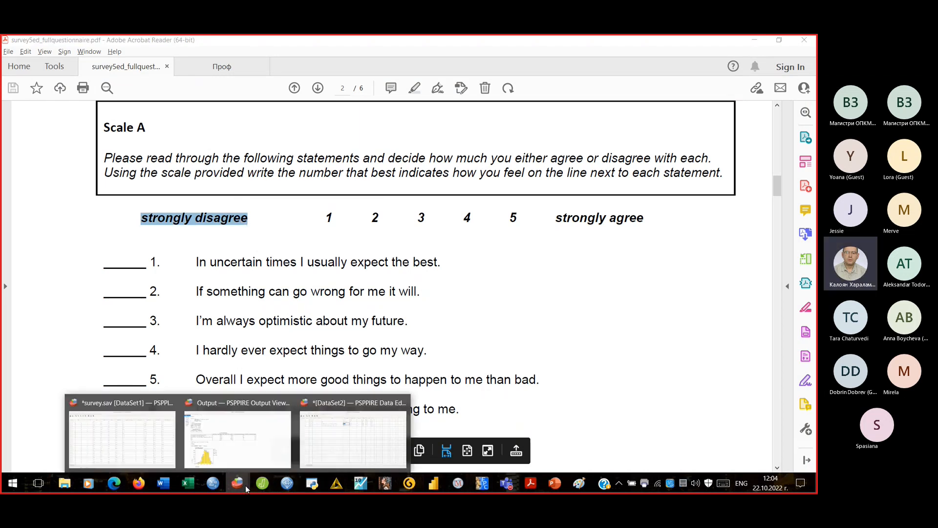
pyautogui.click(348, 442)
pyautogui.hotkey('ctrl', 'v')
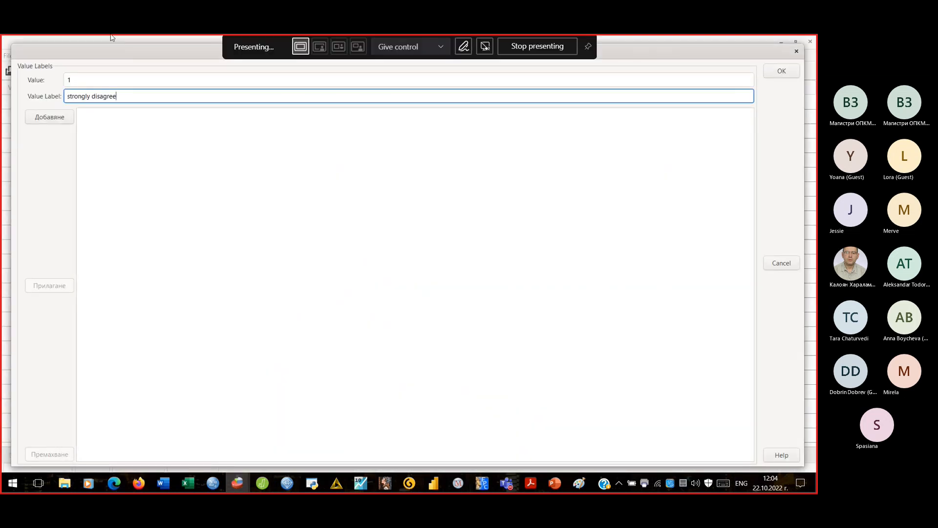
pyautogui.click(49, 117)
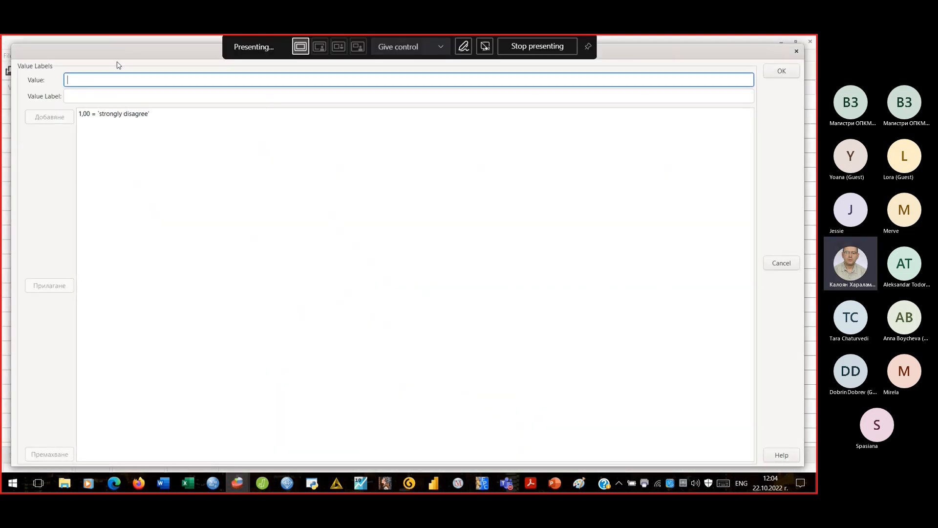
# - Add a 'strongly agree' label, then change its value from 2 to 5
pyautogui.write('2')
pyautogui.press('Tab')
pyautogui.hotkey('ctrl', 'v')
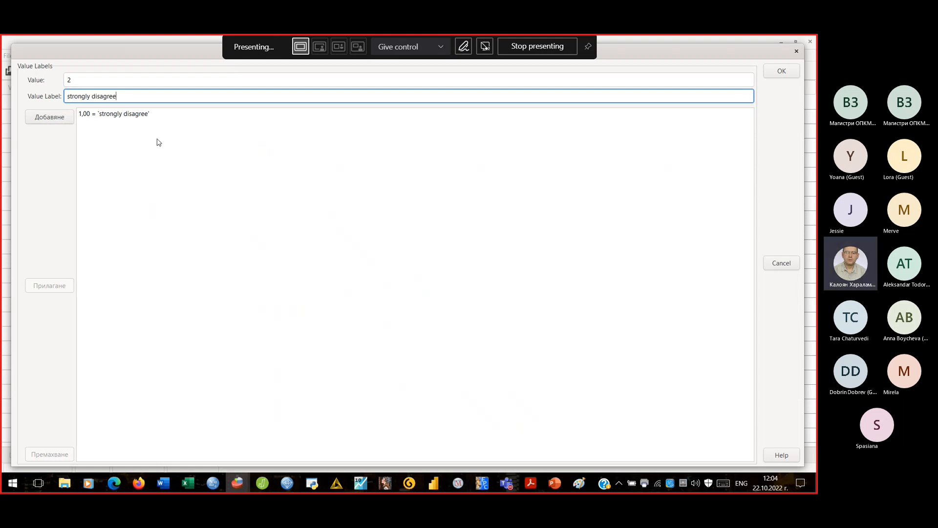
pyautogui.click(101, 96)
pyautogui.press('BackSpace')
pyautogui.press('BackSpace')
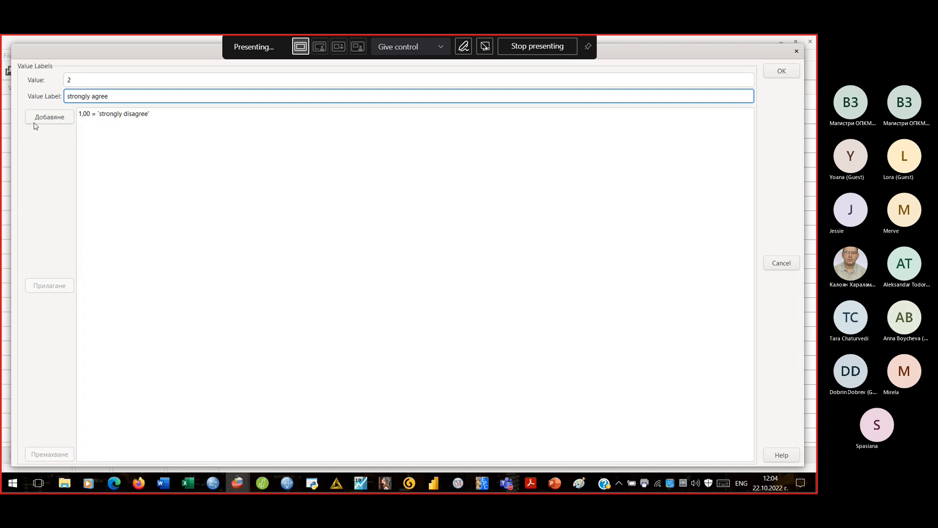
pyautogui.click(50, 119)
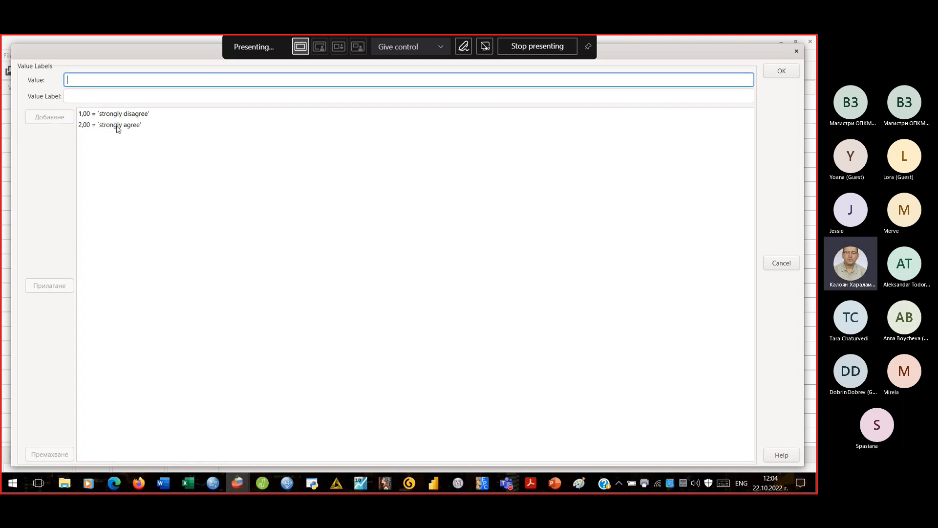
pyautogui.click(117, 125)
pyautogui.click(92, 82)
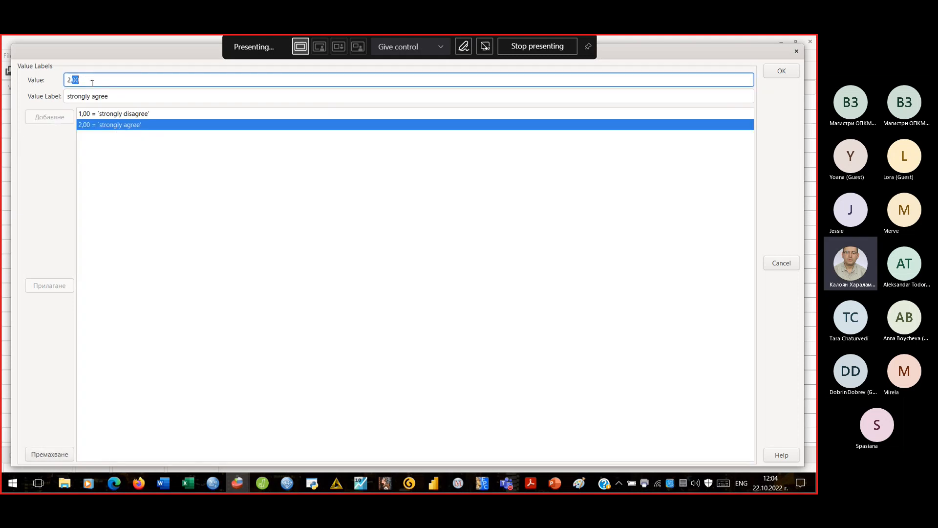
pyautogui.press('Delete')
pyautogui.write('5')
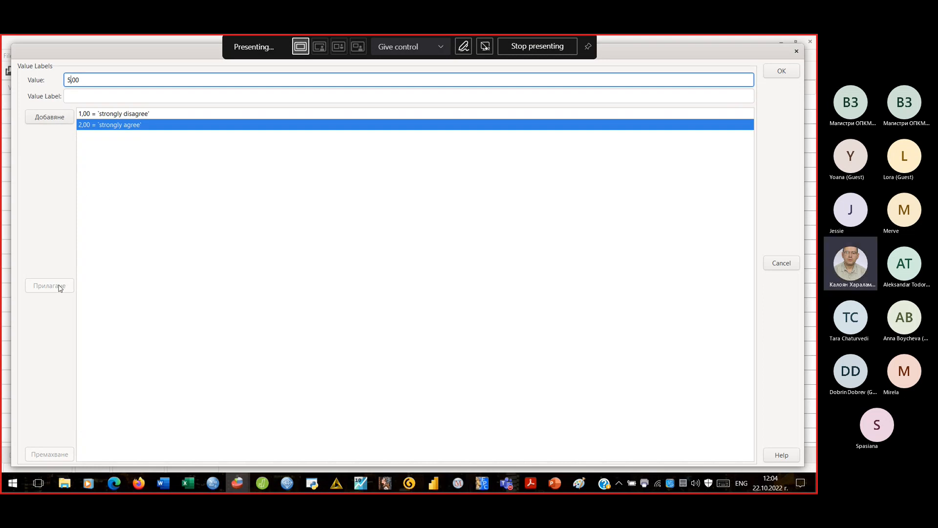
pyautogui.click(52, 116)
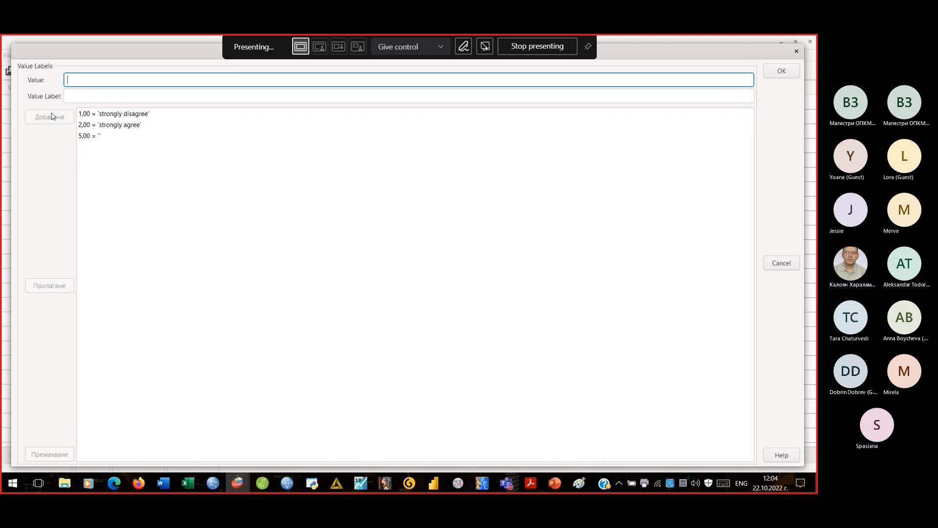
# - Apply the label to value 5,00, remove the 2,00 entry, and confirm A1's labels
pyautogui.click(98, 138)
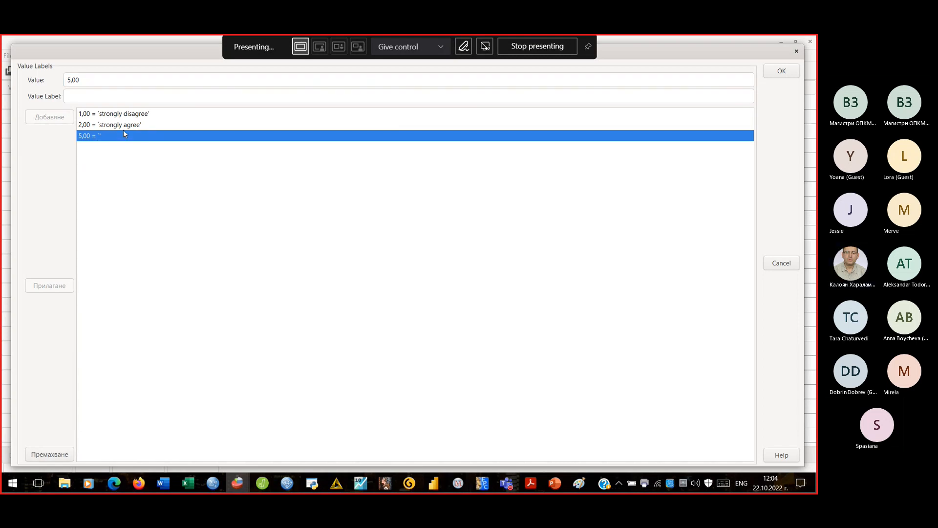
pyautogui.click(104, 94)
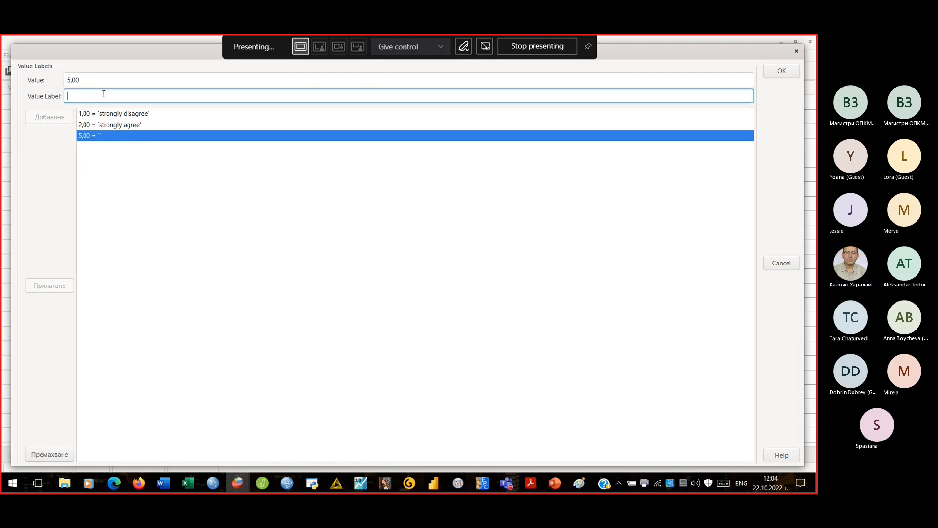
pyautogui.hotkey('ctrl', 'v')
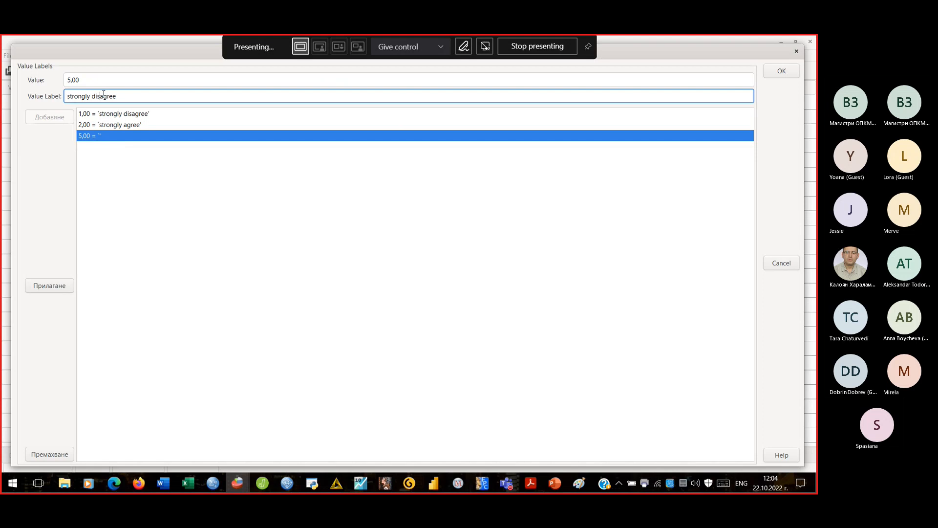
pyautogui.click(59, 288)
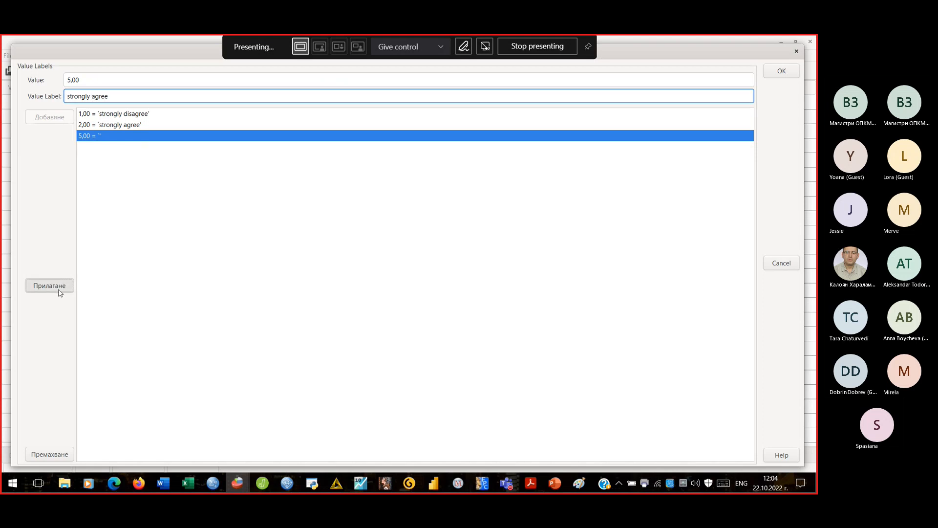
pyautogui.click(119, 126)
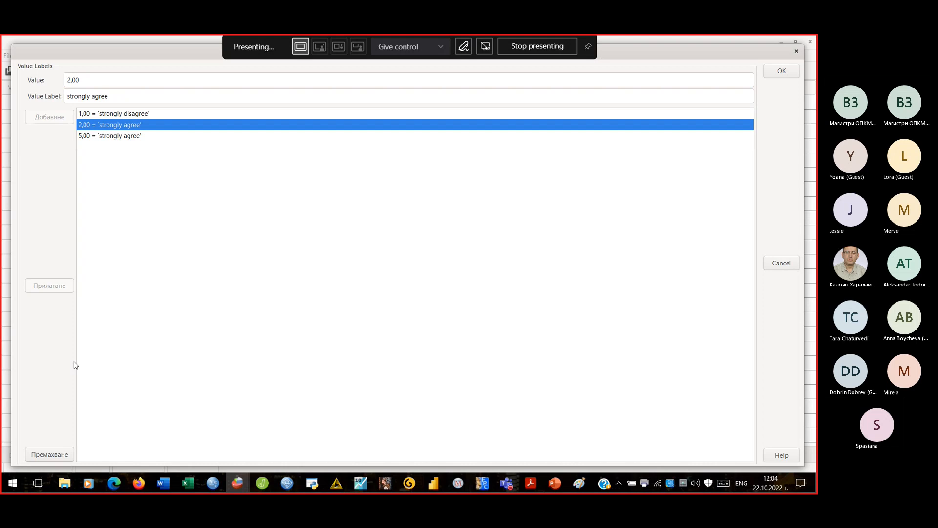
pyautogui.click(62, 458)
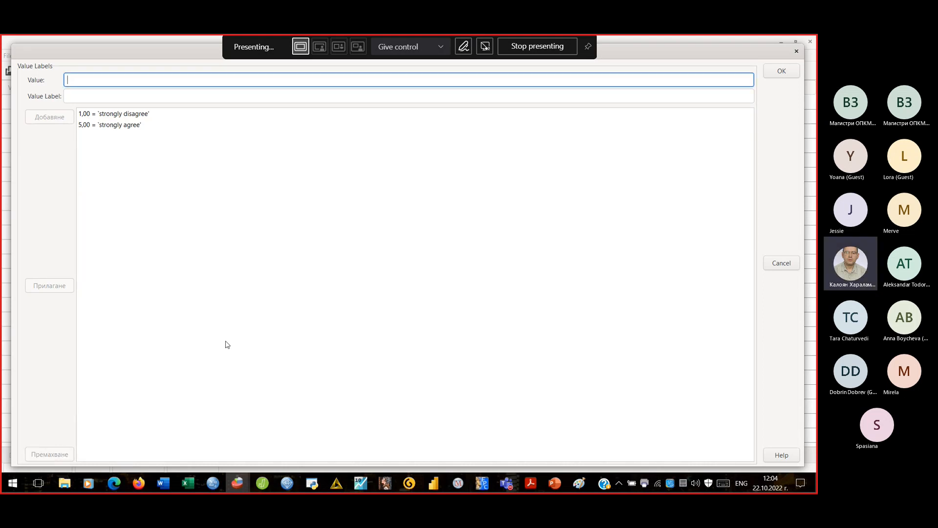
pyautogui.click(782, 71)
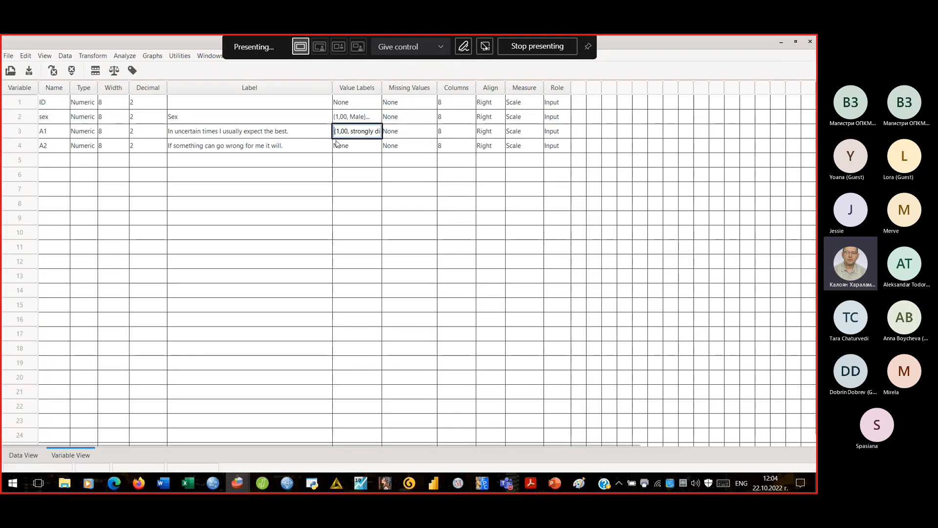
pyautogui.click(289, 134)
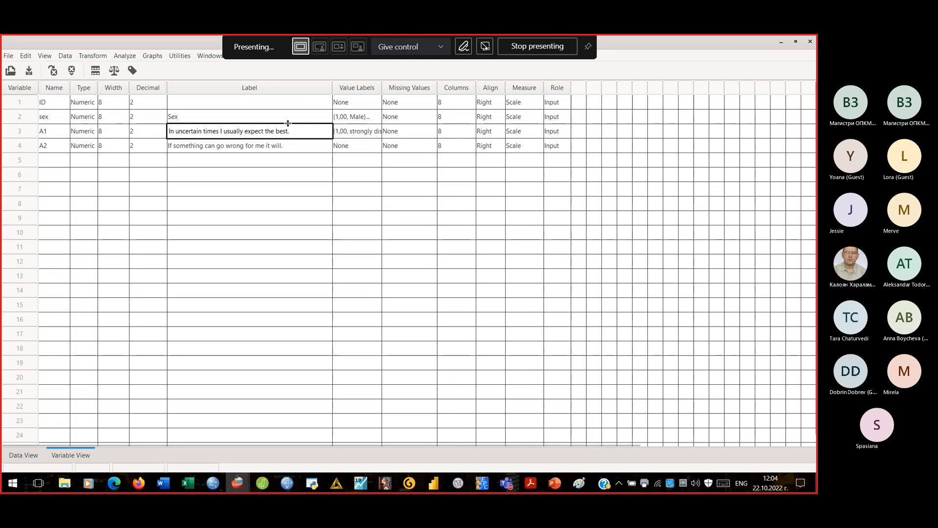
pyautogui.doubleClick(351, 132)
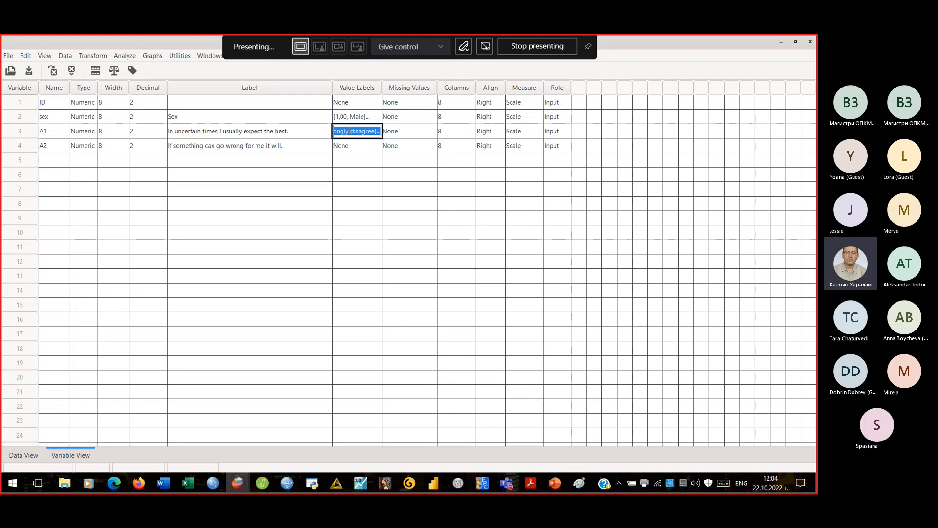
pyautogui.doubleClick(353, 145)
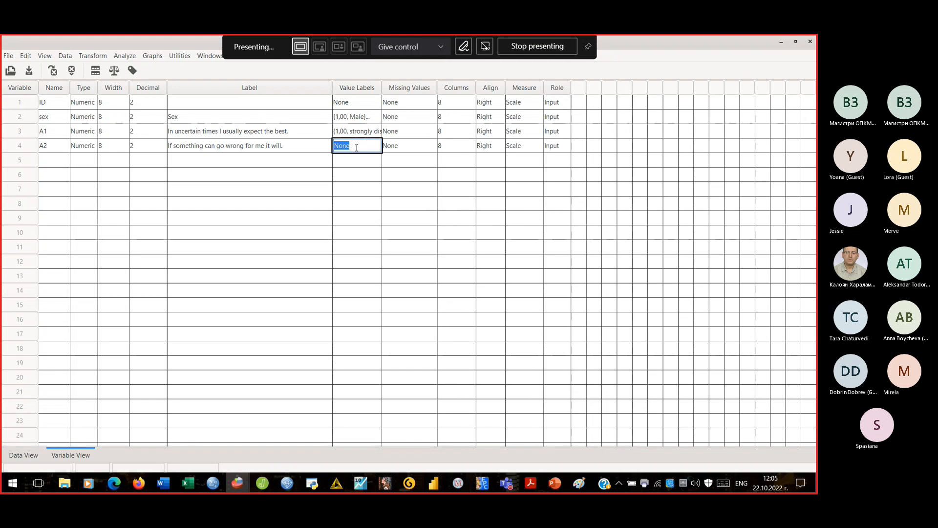
pyautogui.doubleClick(350, 132)
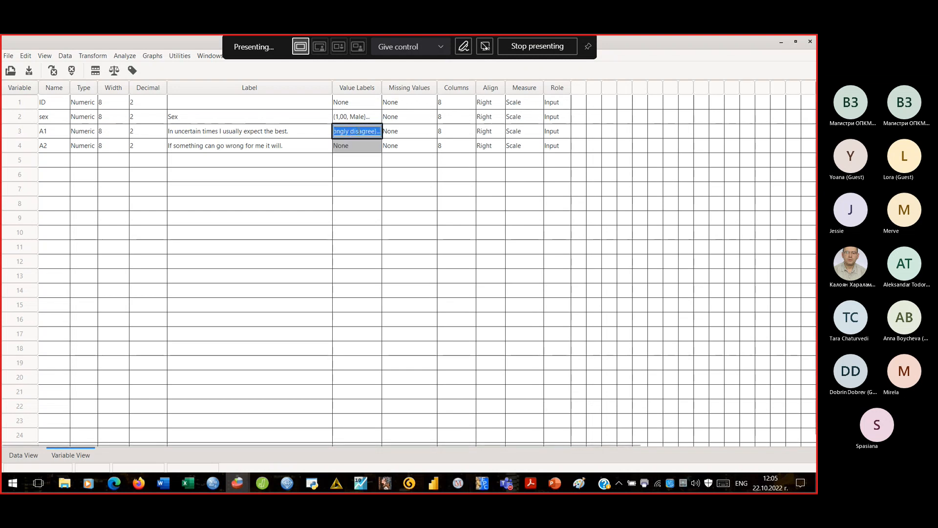
pyautogui.click(359, 131)
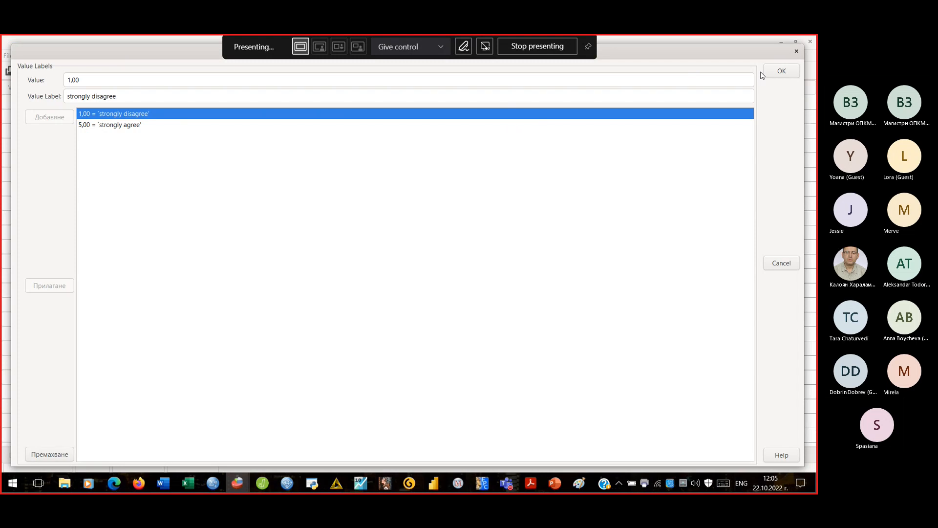
pyautogui.click(778, 74)
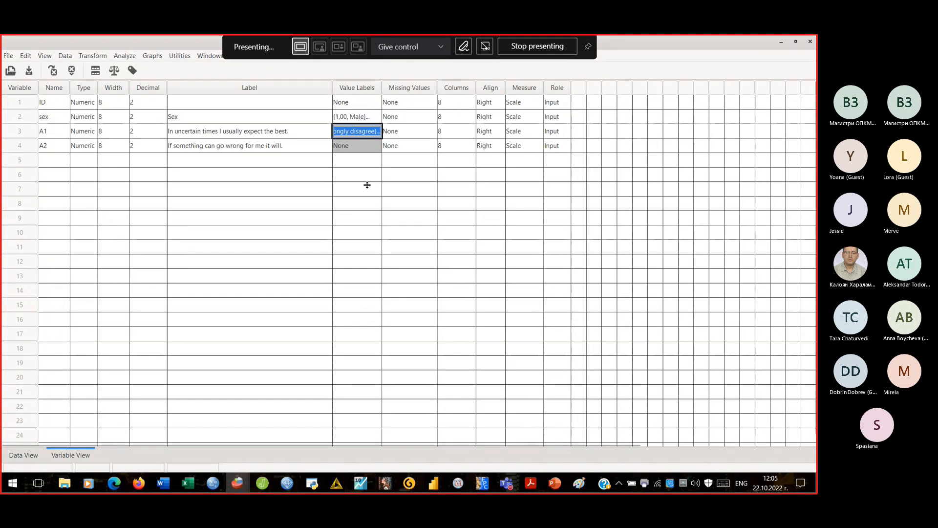
pyautogui.press('Down')
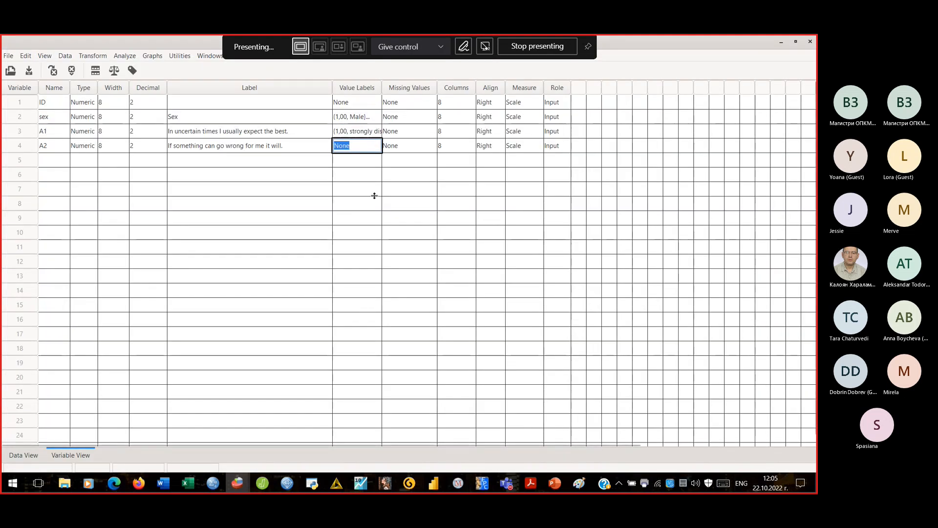
pyautogui.click(342, 129)
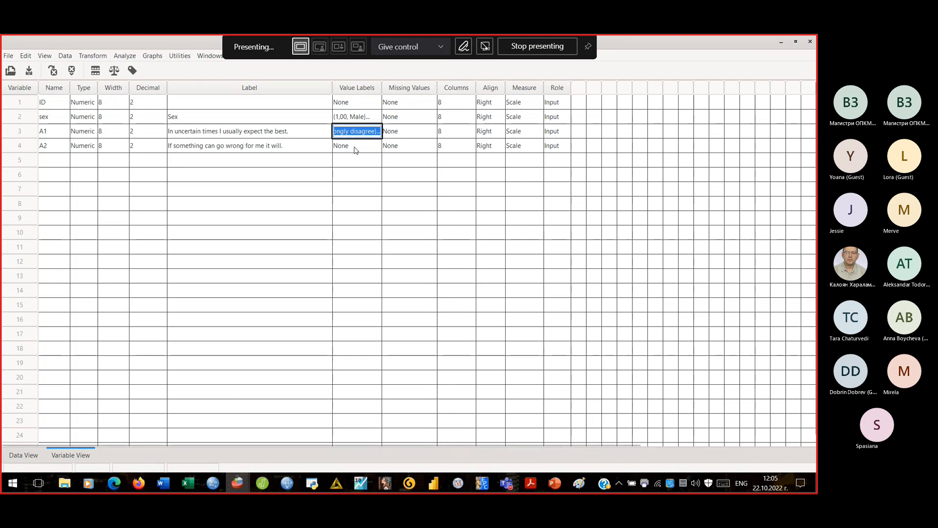
pyautogui.doubleClick(356, 146)
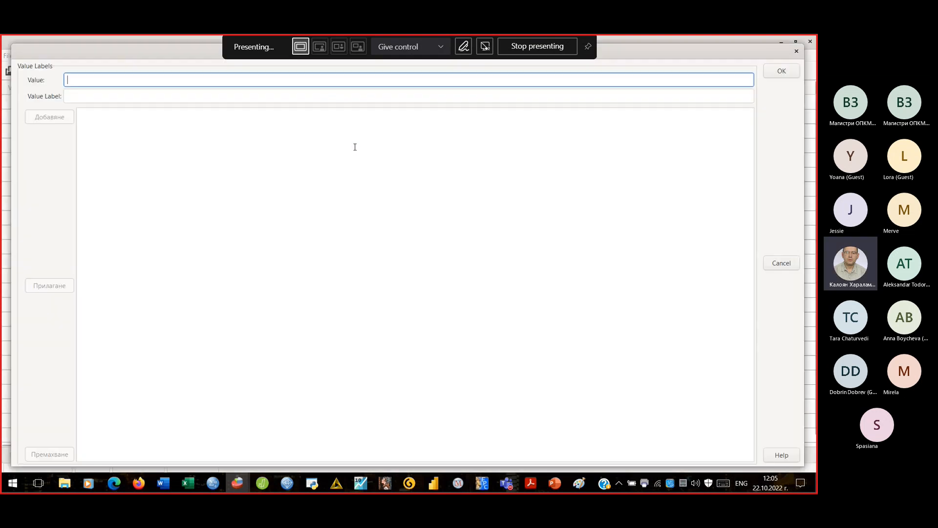
pyautogui.click(798, 53)
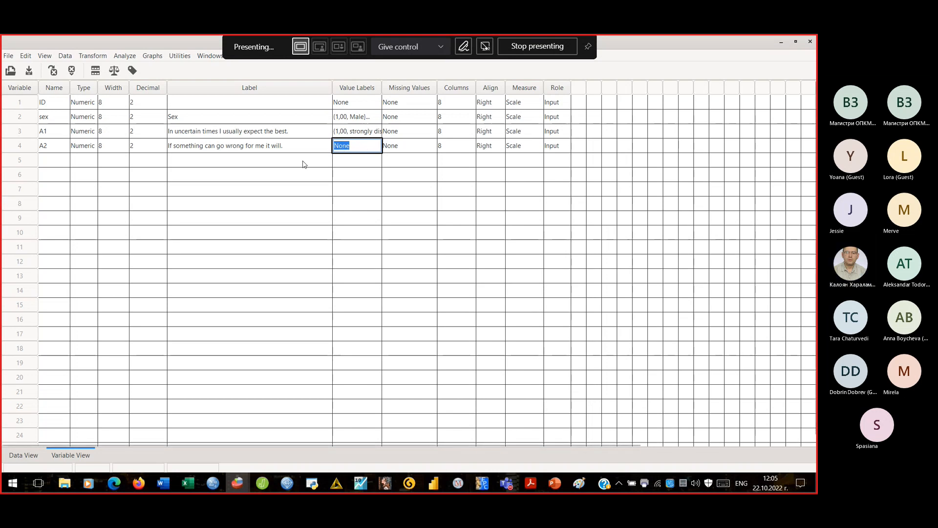
pyautogui.click(279, 146)
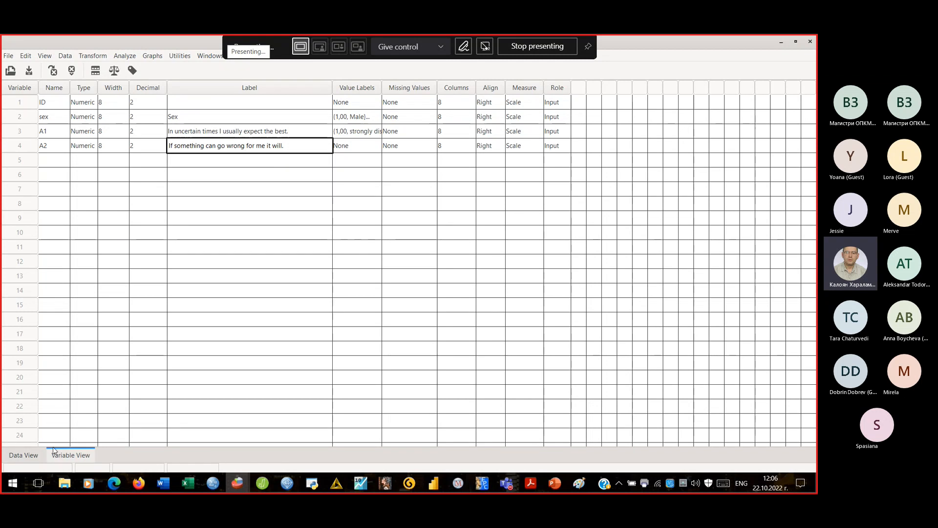
# - In Data View, enter ID 1 for the first case
pyautogui.click(31, 460)
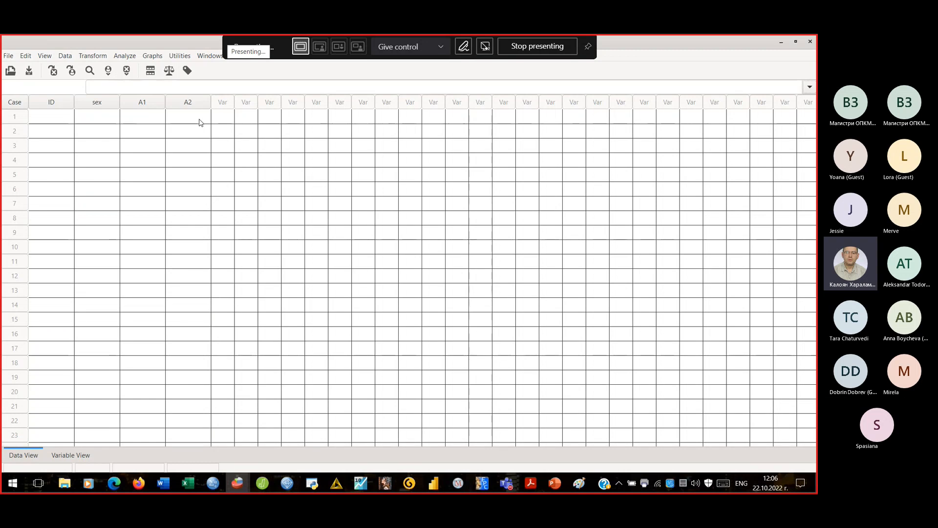
pyautogui.click(60, 119)
pyautogui.write('1')
pyautogui.press('Return')
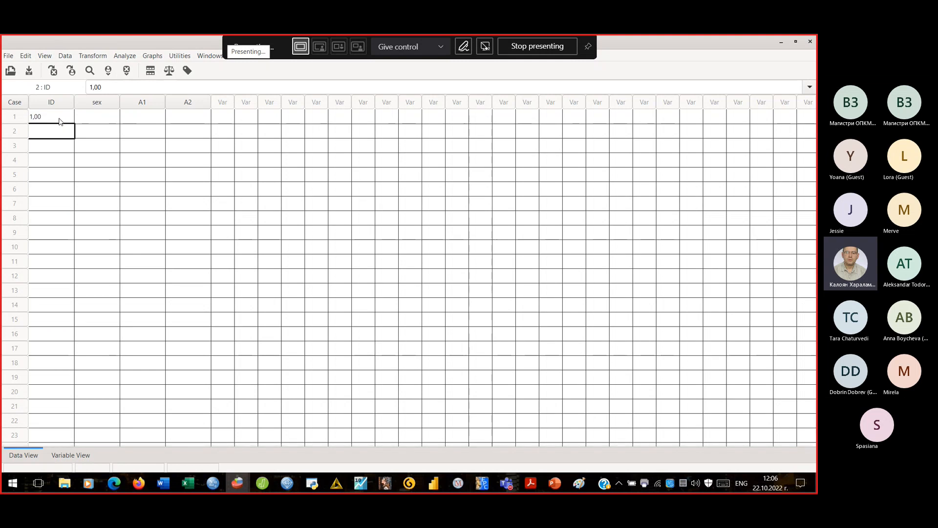
pyautogui.press('Up')
pyautogui.press('Right')
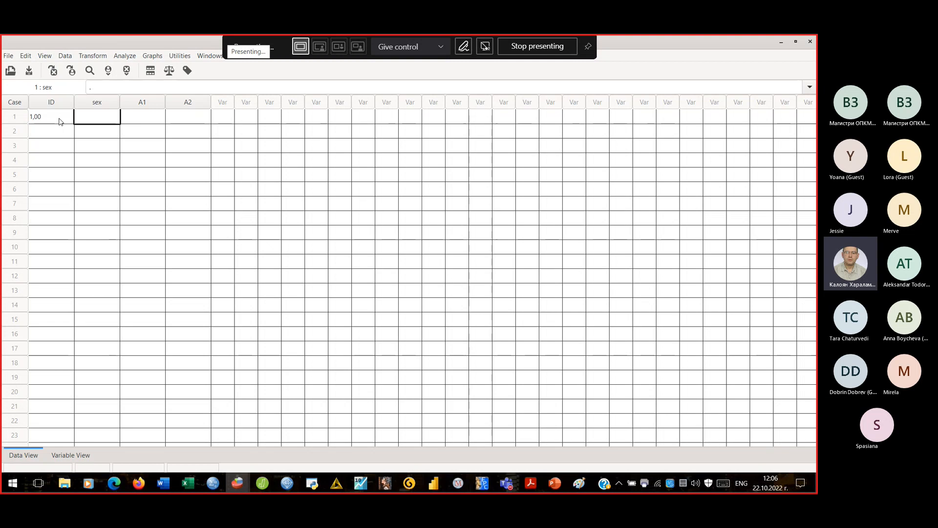
# - Fill case 1 with sex 2 (correcting an initial 1), A1 3 and A2 4
pyautogui.write('1')
pyautogui.press('Return')
pyautogui.write('2')
pyautogui.press('Return')
pyautogui.press('Tab')
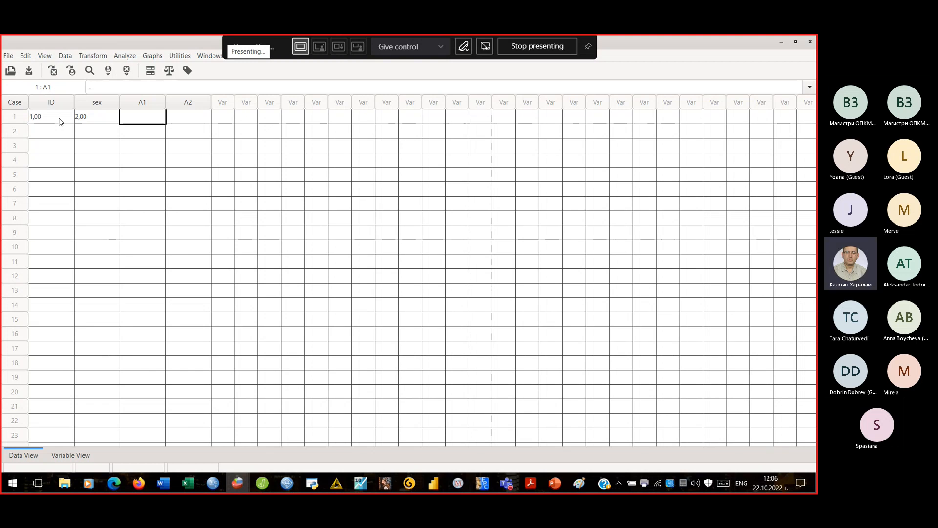
pyautogui.write('3')
pyautogui.press('Tab')
pyautogui.press('Tab')
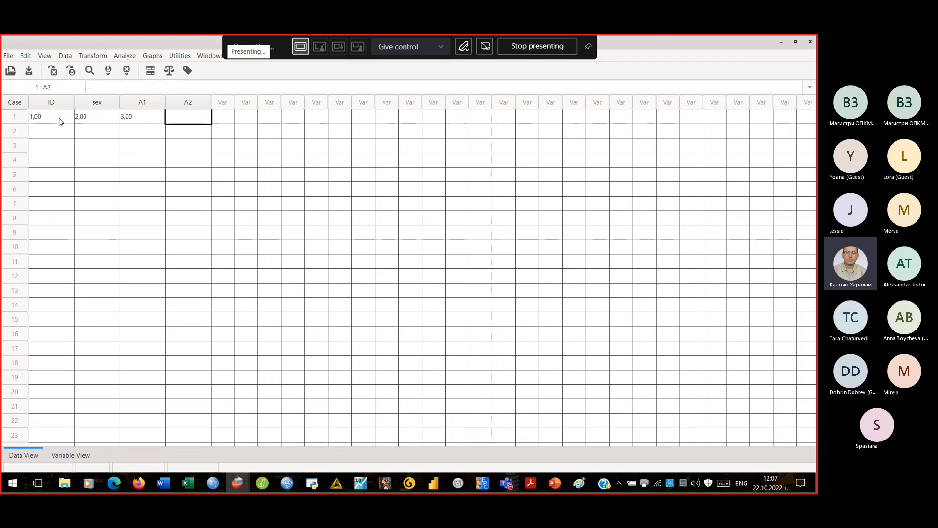
pyautogui.write('4')
pyautogui.press('Tab')
pyautogui.press('Tab')
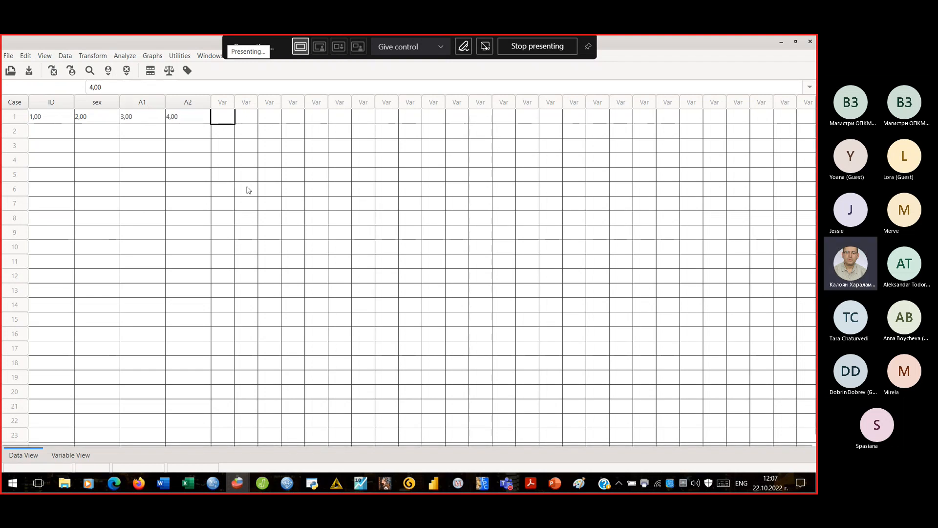
# - Toggle value labels on, off and on again so case 1's sex reads Female
pyautogui.click(188, 71)
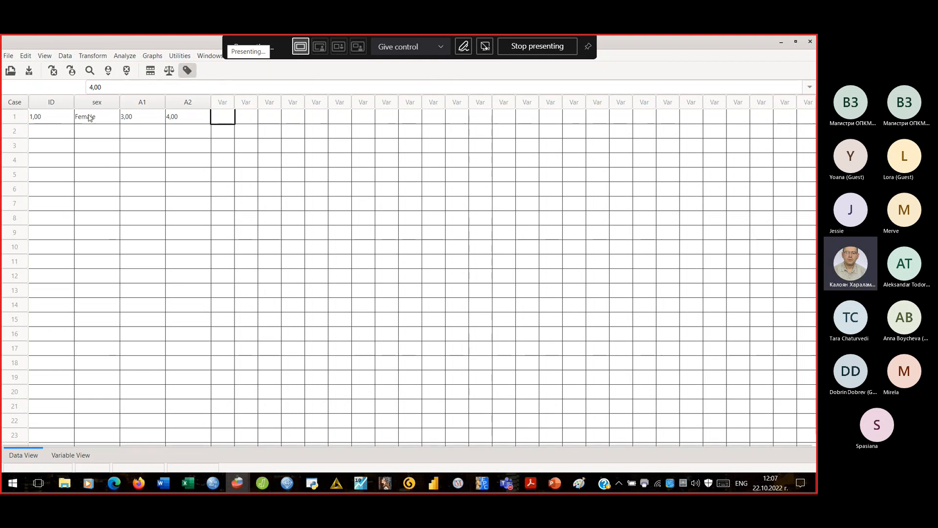
pyautogui.click(190, 71)
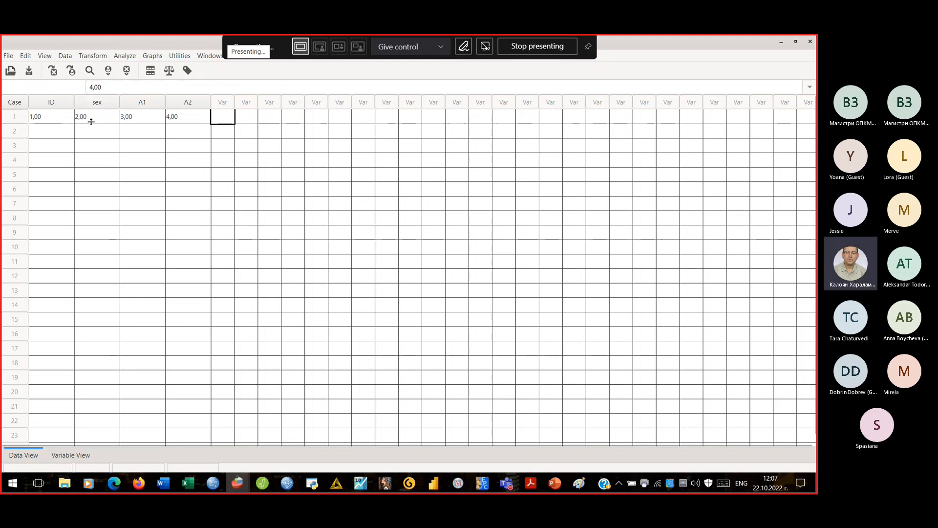
pyautogui.click(188, 71)
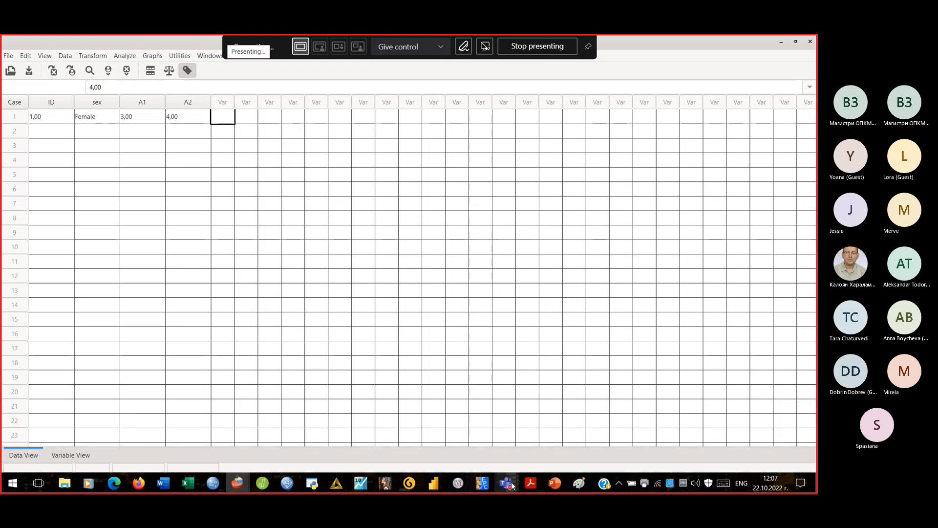
pyautogui.moveTo(512, 485)
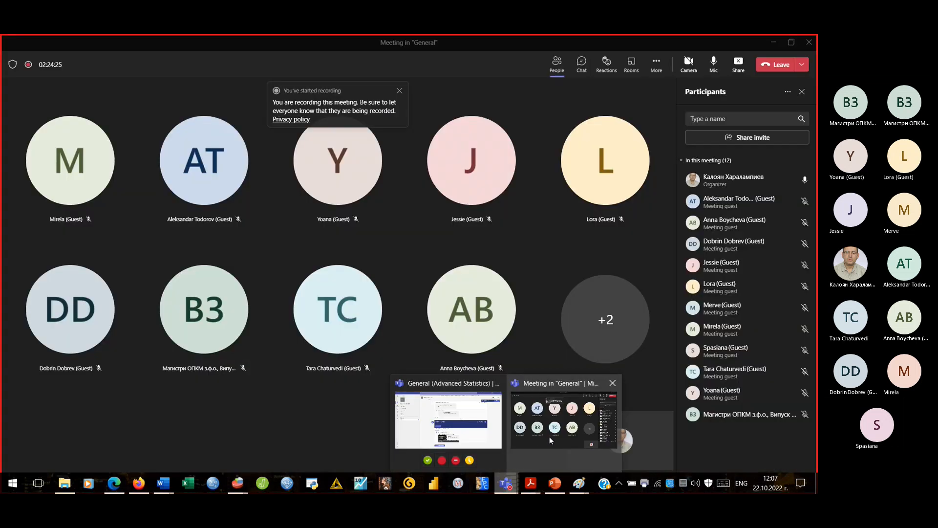
# - Bring the Teams meeting window forward and show its extra actions, including Stop recording
pyautogui.click(550, 436)
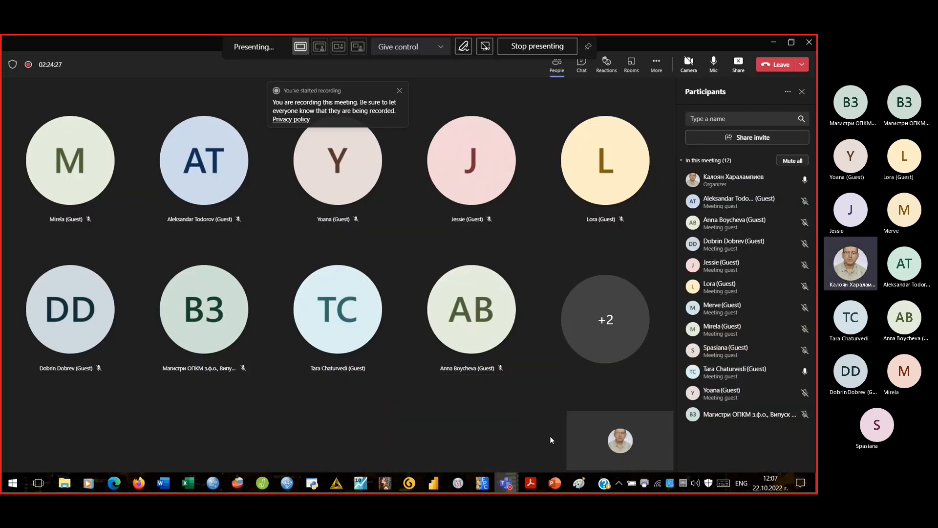
pyautogui.click(657, 64)
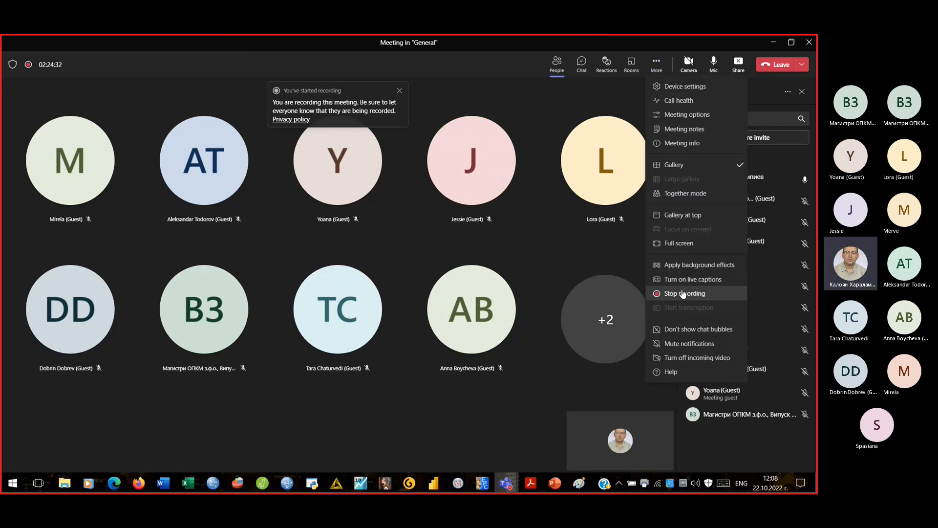